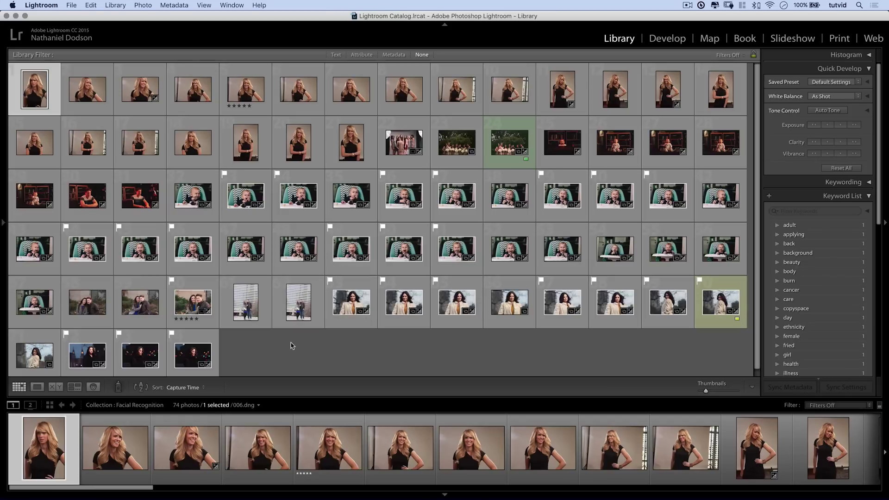
# Switch to the People view and choose Only Find Faces As-Needed, not indexing the whole catalog.
pyautogui.click(94, 388)
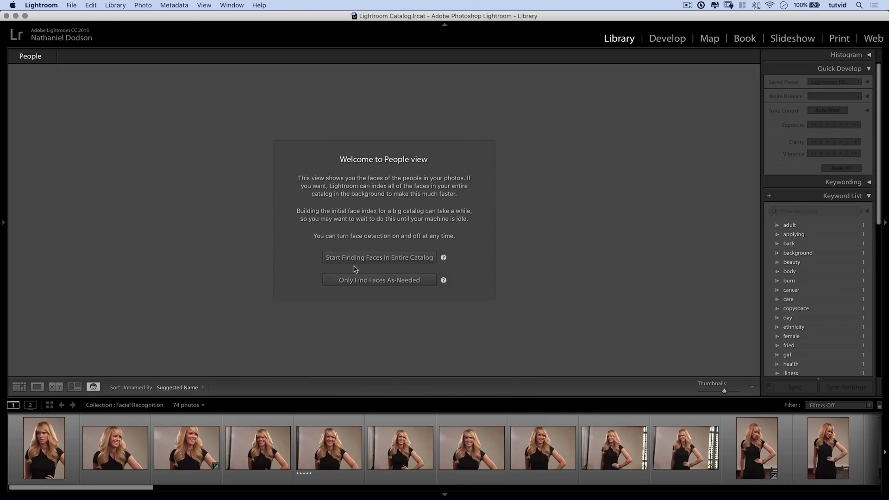
pyautogui.click(386, 281)
pyautogui.click(37, 34)
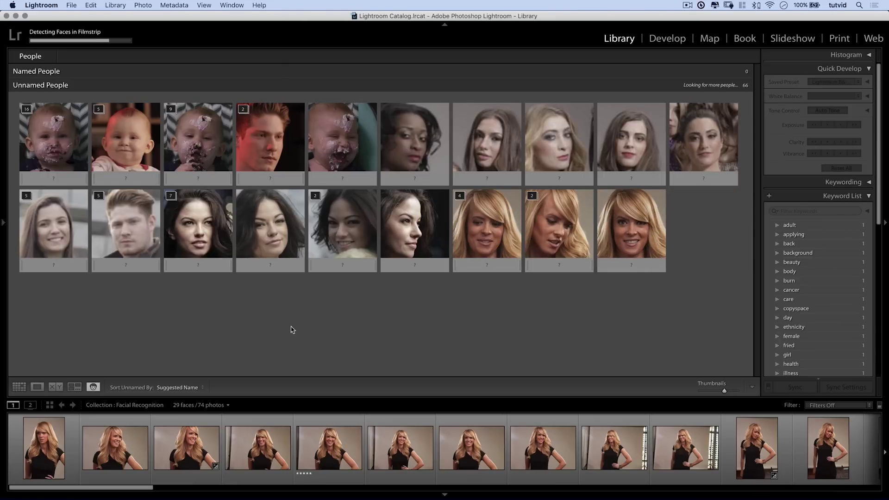
# Enter the baby's name on the first cake-covered baby face, moving her 16-face stack to Named People.
pyautogui.scroll(-3, 396, 183)
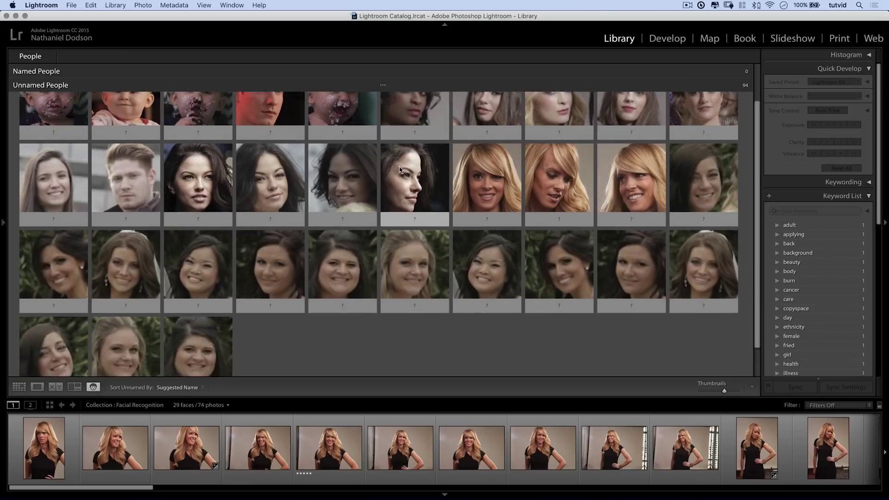
pyautogui.scroll(3, 396, 182)
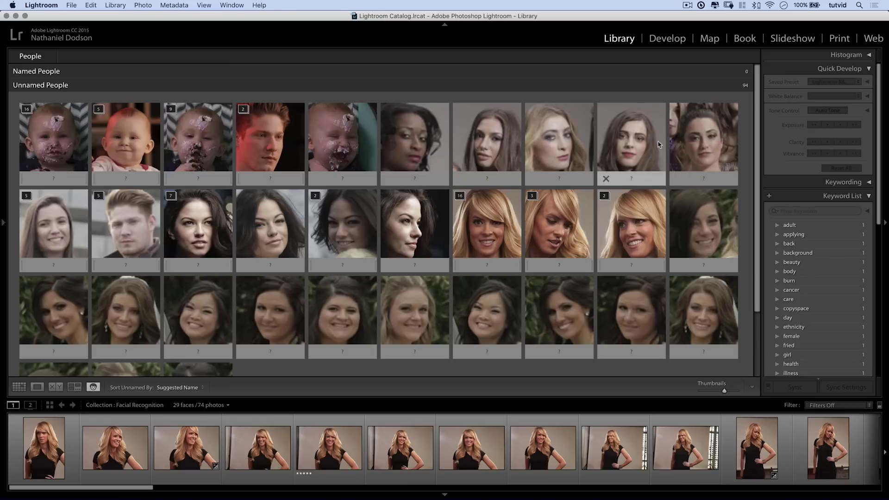
pyautogui.scroll(-2, 306, 325)
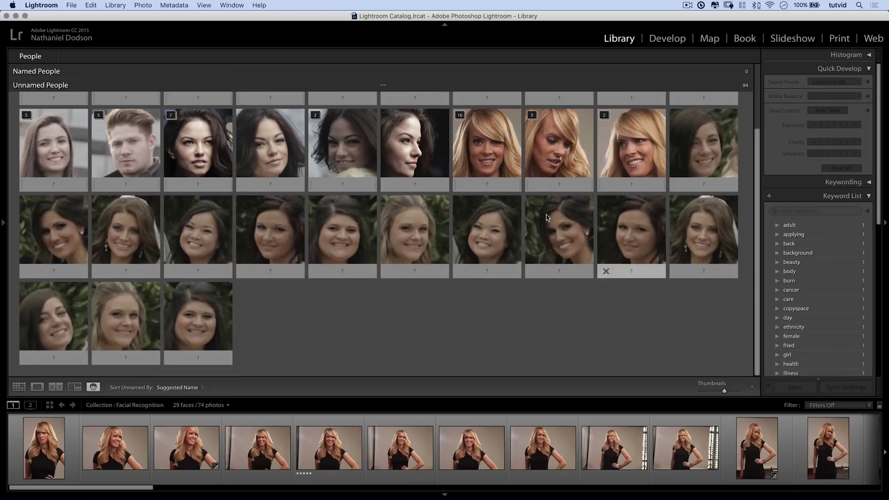
pyautogui.scroll(2, 253, 252)
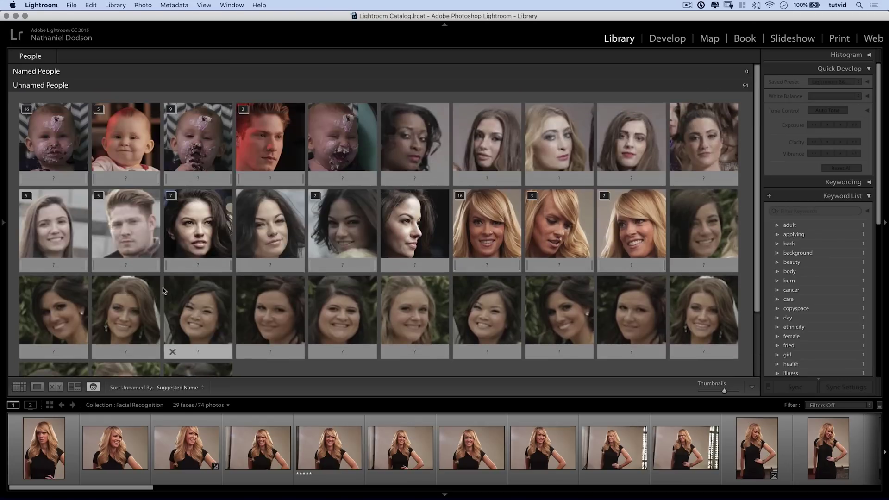
pyautogui.click(54, 179)
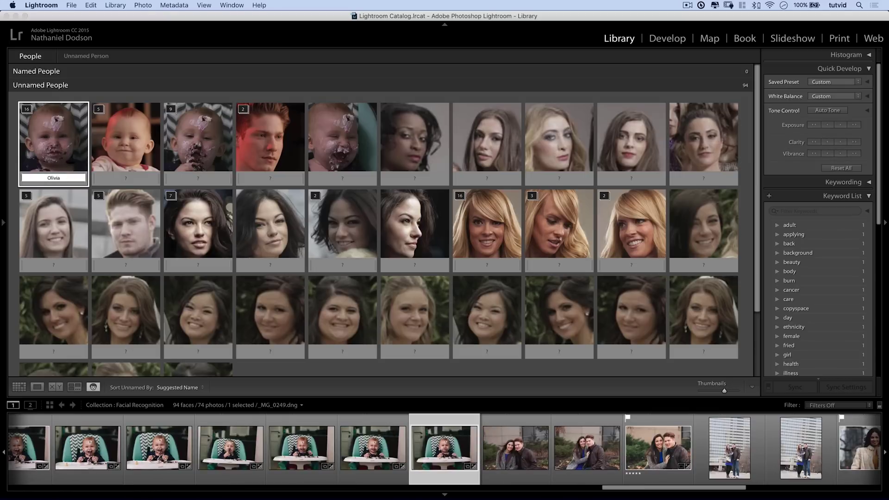
pyautogui.press('Return')
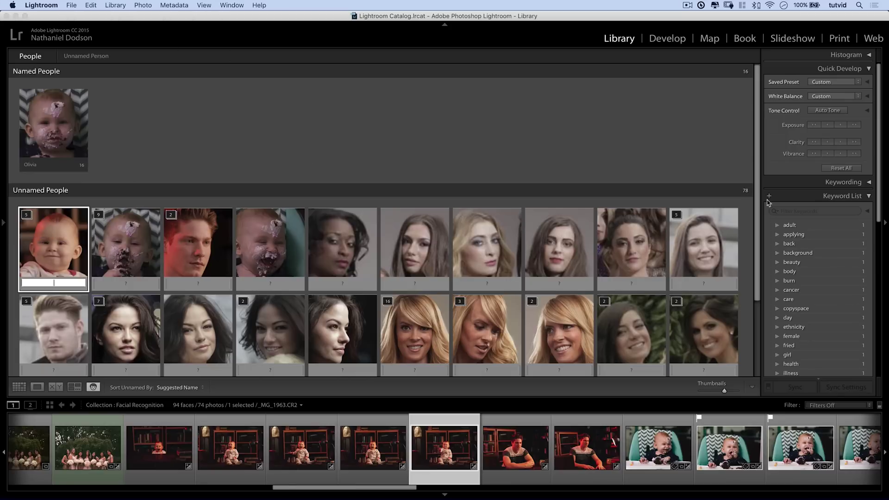
# Filter the Keyword List to show only People keywords, leaving just the baby's tag.
pyautogui.press('Escape')
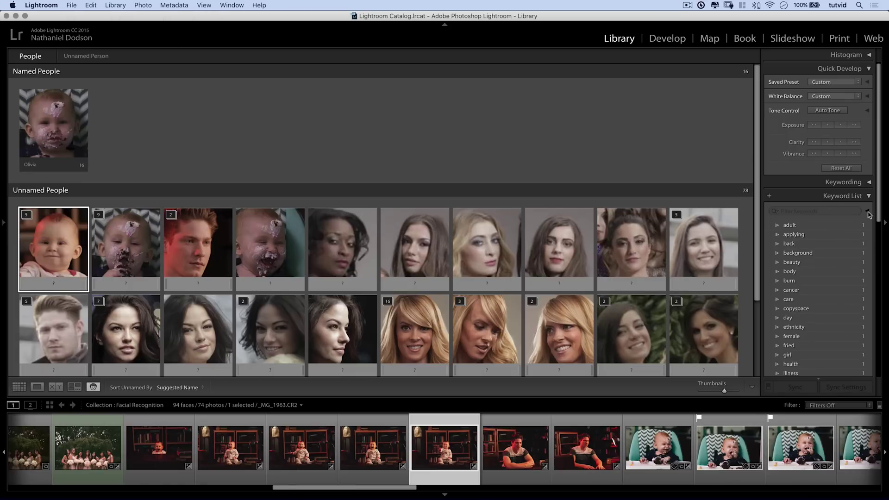
pyautogui.click(868, 212)
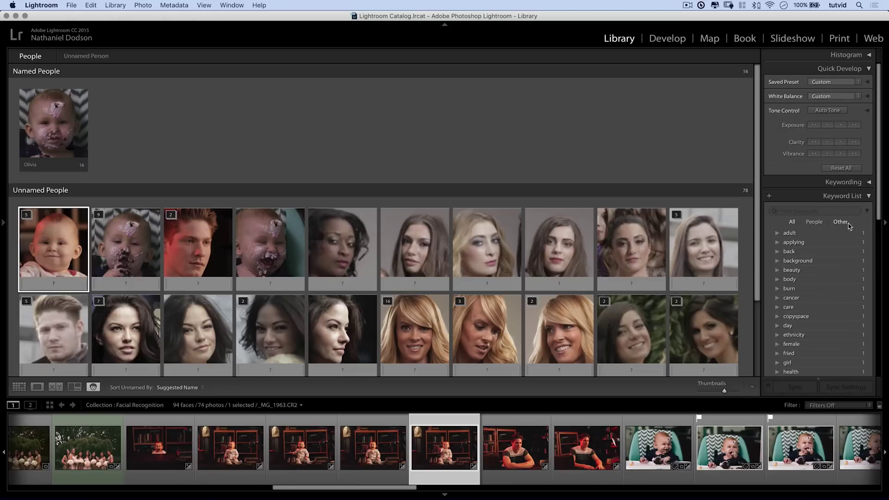
pyautogui.click(815, 222)
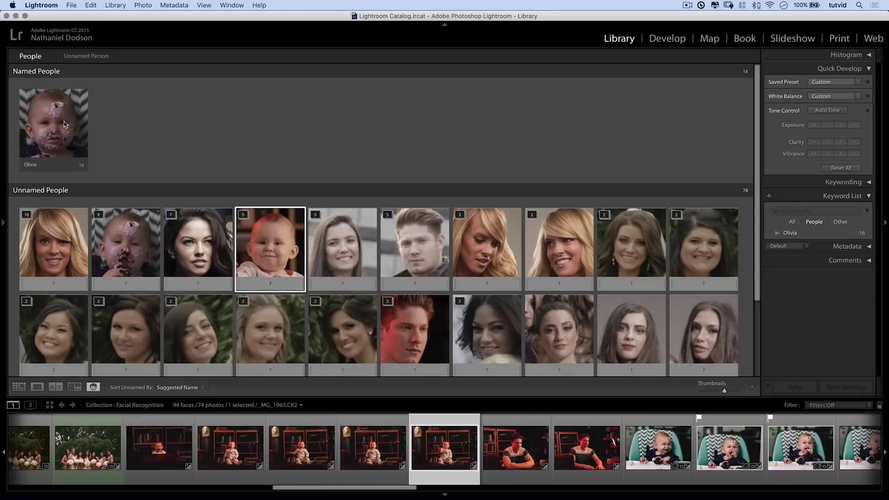
# Tag both remaining baby face stacks with the baby's name, bringing her to 30 faces.
pyautogui.keyDown('super'); pyautogui.click(125, 245); pyautogui.keyUp('super')
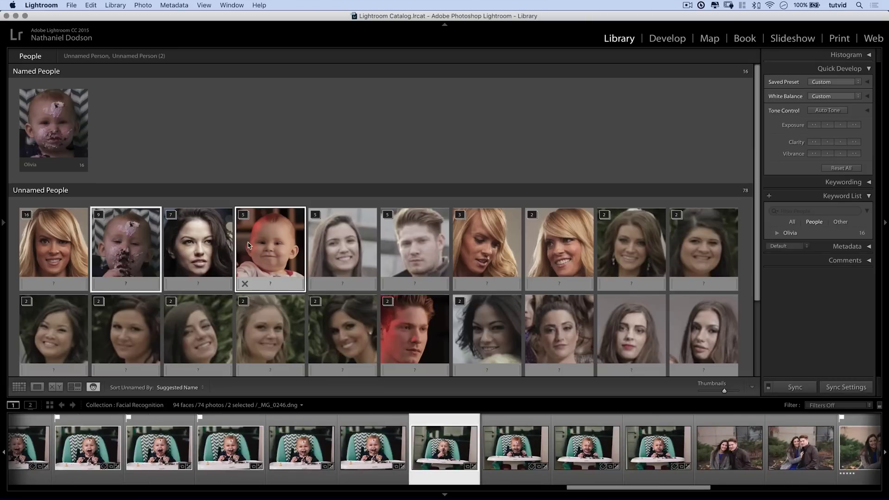
pyautogui.click(272, 284)
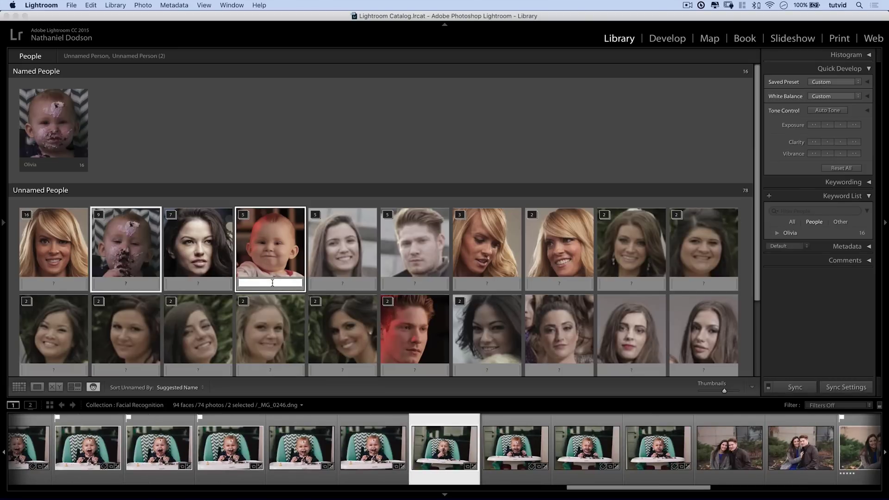
pyautogui.write('Olivia')
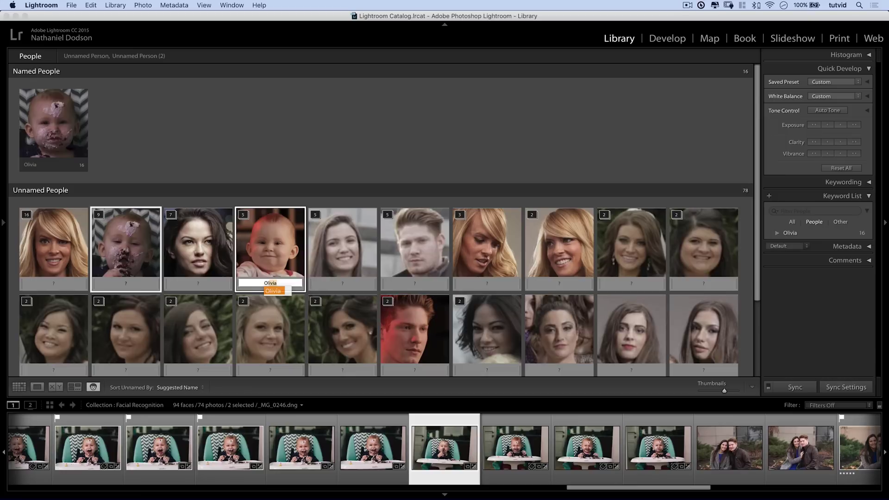
pyautogui.press('Return')
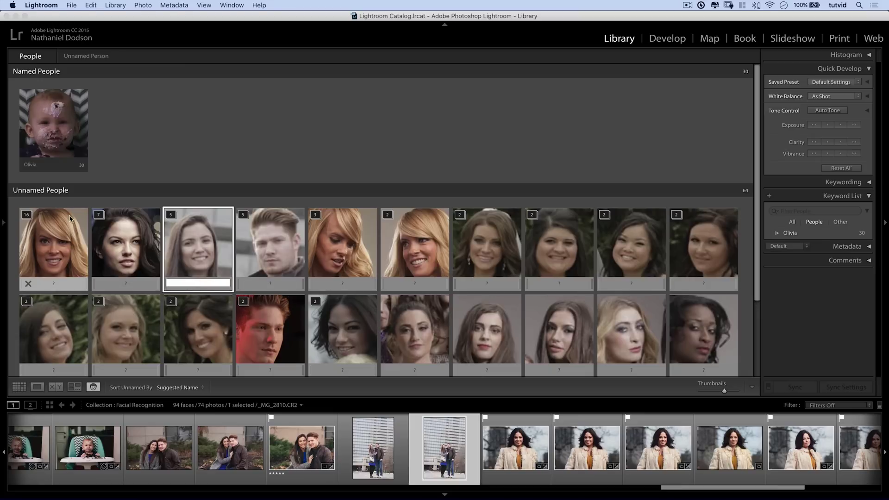
pyautogui.press('Escape')
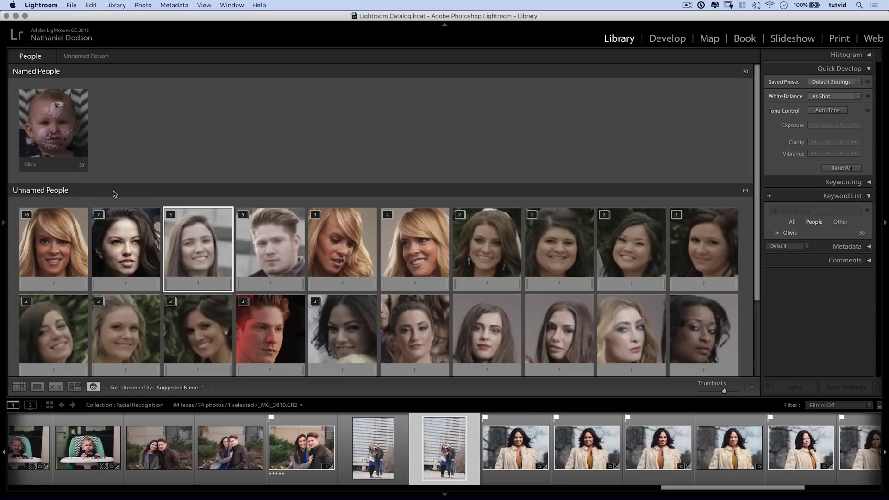
# Enter the young man's name on his face stack, adding him to Named People.
pyautogui.click(279, 250)
pyautogui.click(272, 282)
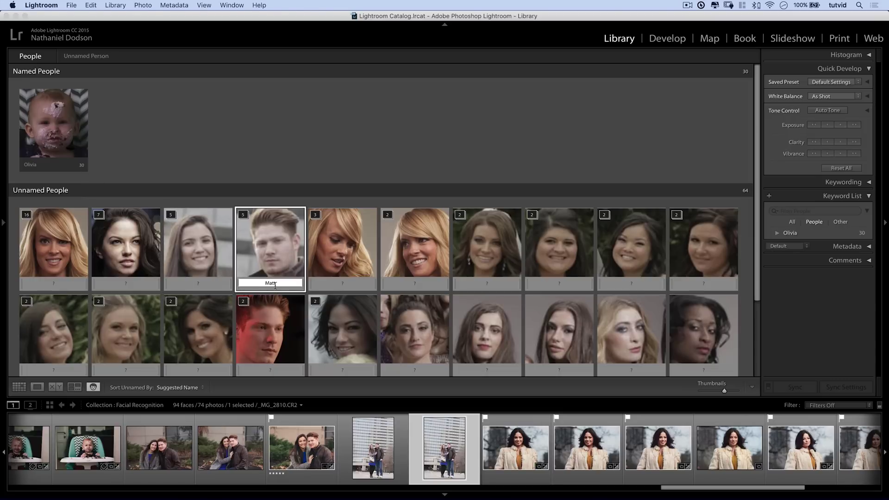
pyautogui.press('Return')
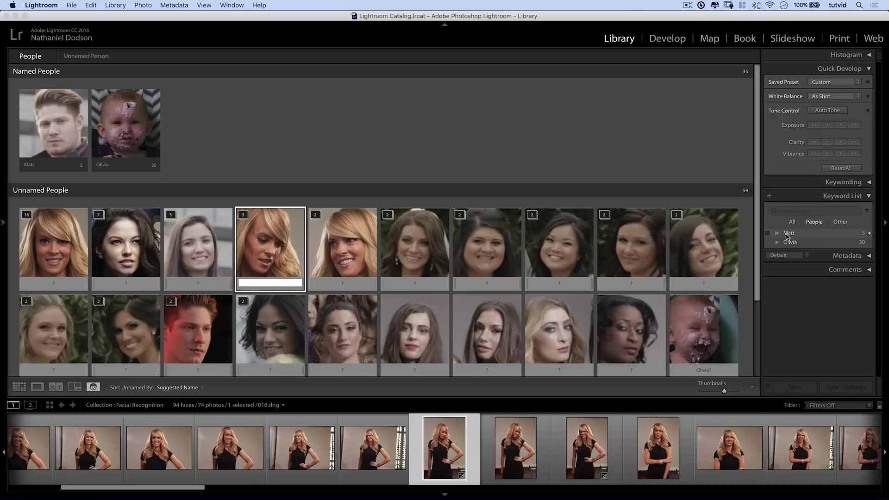
pyautogui.press('Escape')
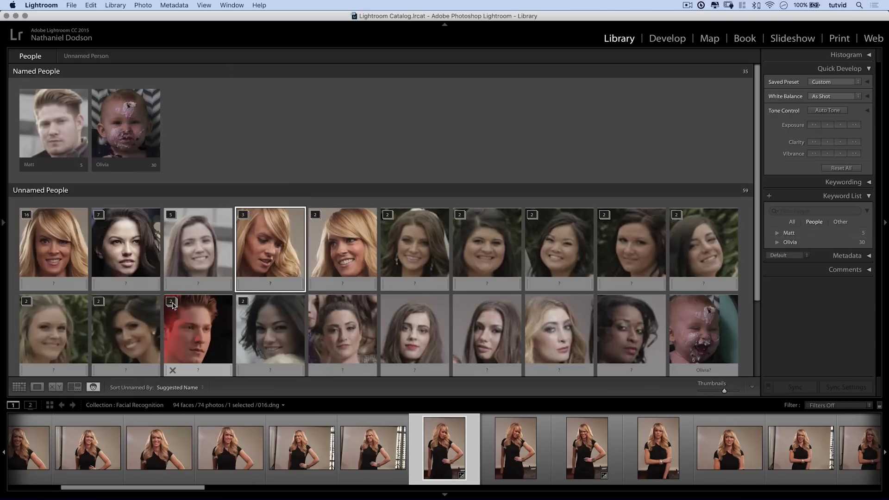
# Drag the red-lit man's face stack onto the young man's tile, giving him 7 faces.
pyautogui.click(172, 304)
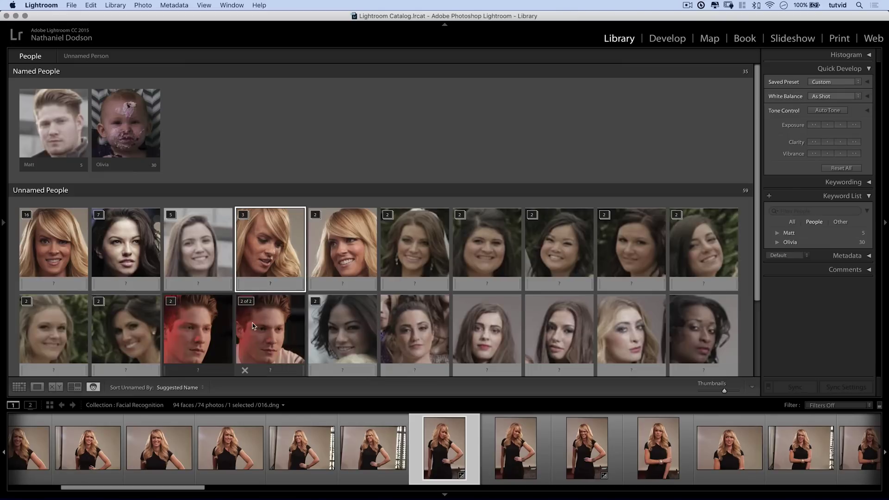
pyautogui.click(172, 304)
pyautogui.click(172, 304)
pyautogui.click(174, 304)
pyautogui.click(173, 305)
pyautogui.click(173, 304)
pyautogui.click(200, 342)
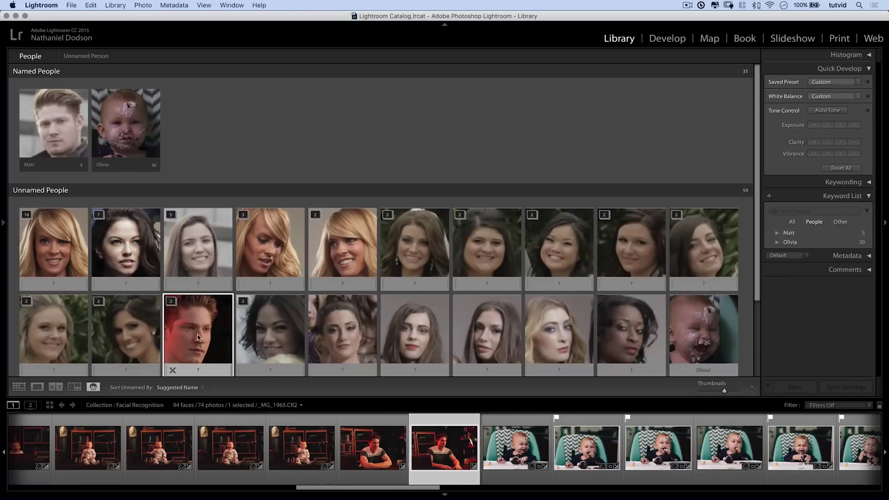
pyautogui.moveTo(192, 334); pyautogui.dragTo(54, 132)
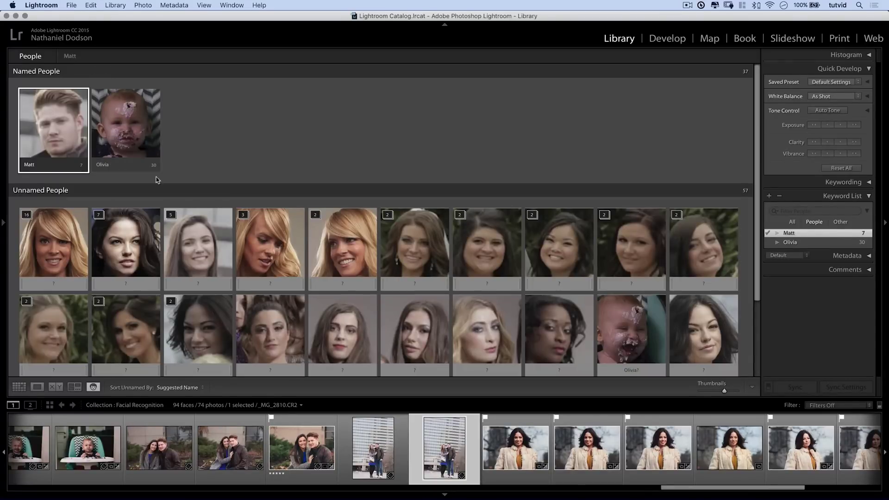
# Name the blonde woman's 16-face stack with her name.
pyautogui.click(55, 288)
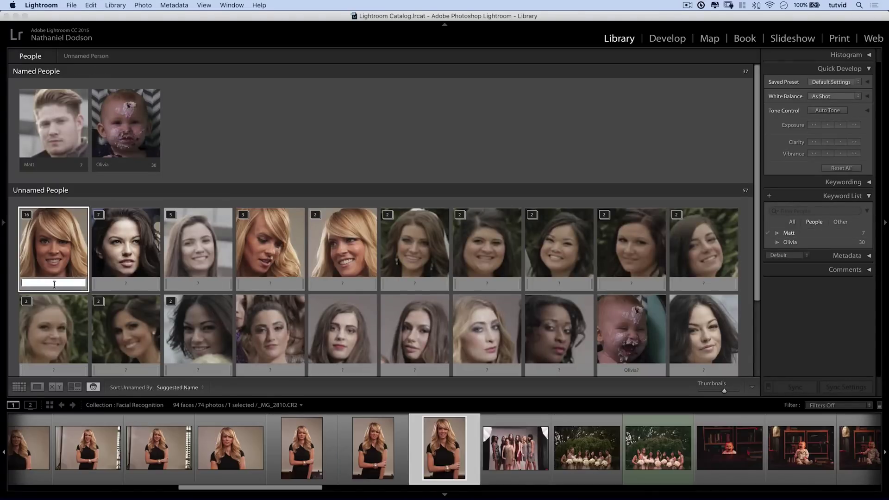
pyautogui.write('Jamie')
pyautogui.press('Return')
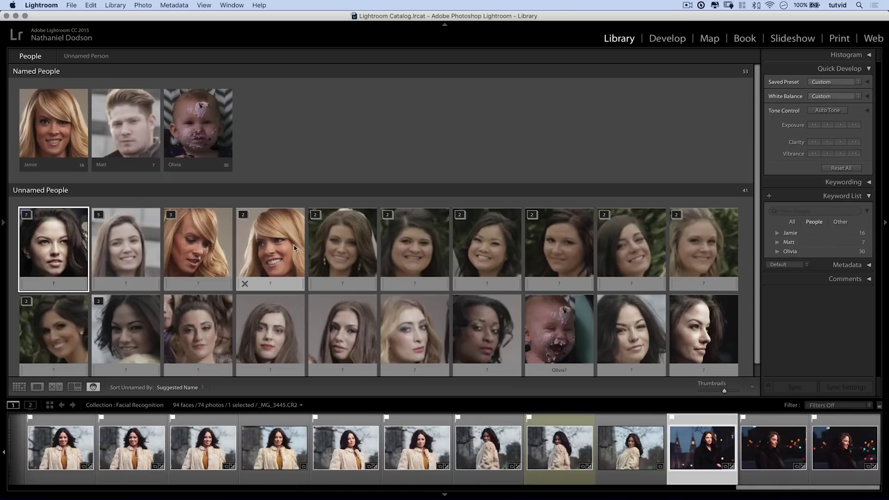
# Drag her two other face stacks onto her tile and the suggested baby face onto the baby's.
pyautogui.click(231, 254)
pyautogui.keyDown('super'); pyautogui.click(273, 245); pyautogui.keyUp('super')
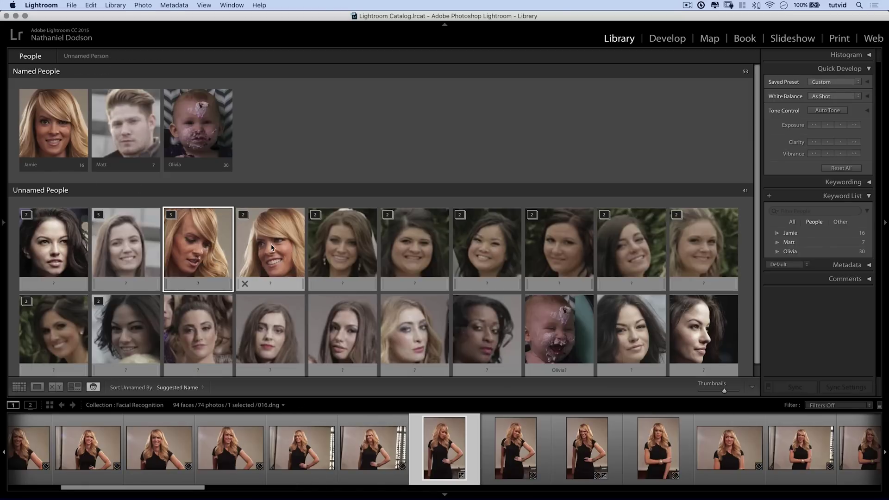
pyautogui.moveTo(274, 243); pyautogui.dragTo(31, 115)
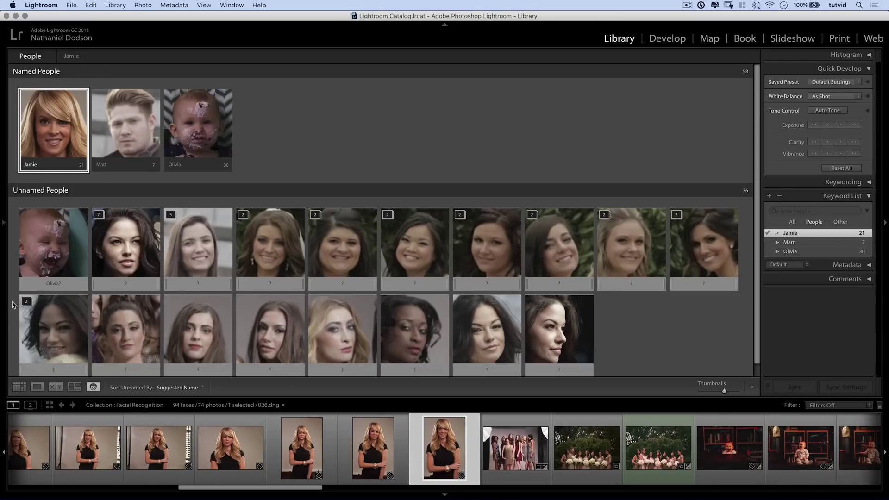
pyautogui.click(64, 258)
pyautogui.moveTo(56, 248); pyautogui.dragTo(211, 124)
# Confirm the suggested face as the baby and enter the dark-haired woman's name on the next face.
pyautogui.click(74, 283)
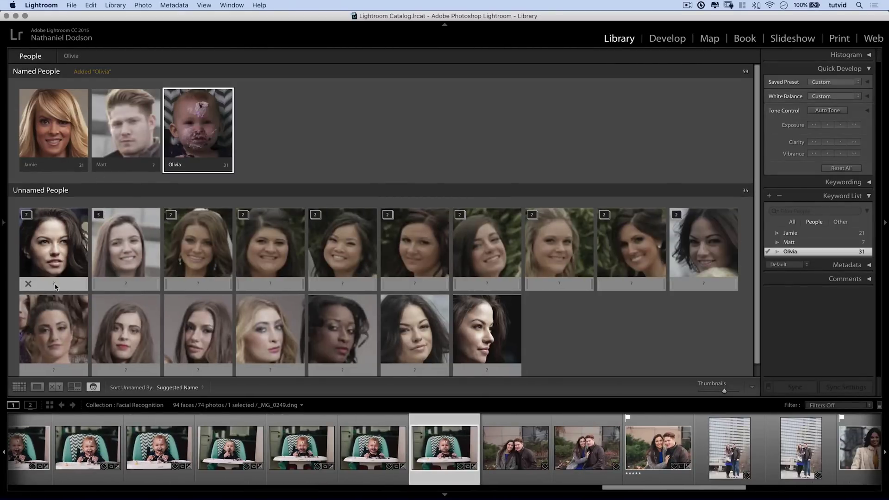
pyautogui.write('N')
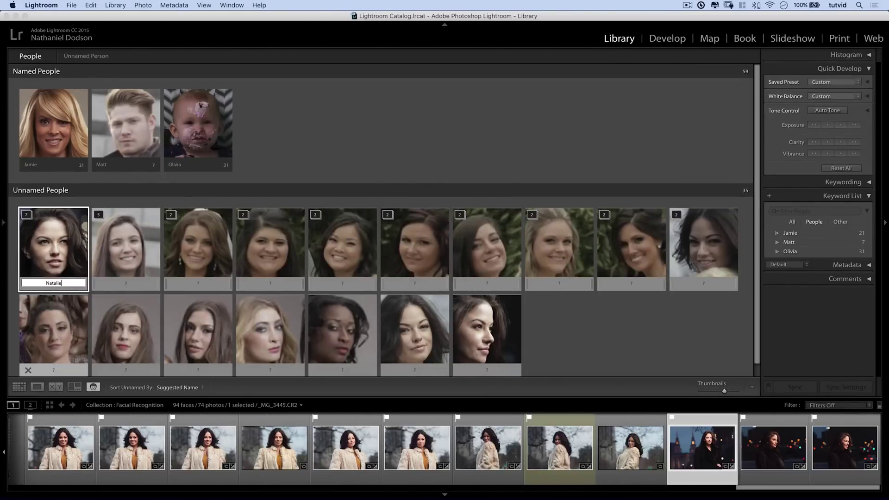
pyautogui.write('atalie')
pyautogui.press('Return')
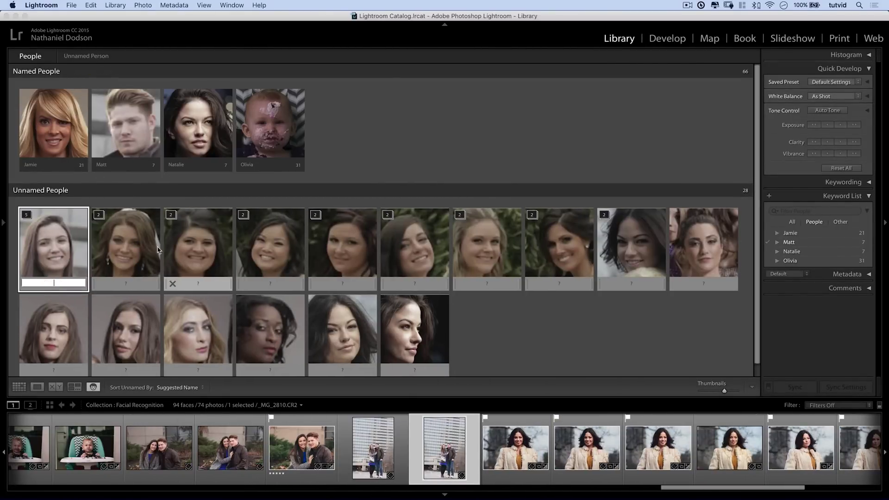
pyautogui.press('Escape')
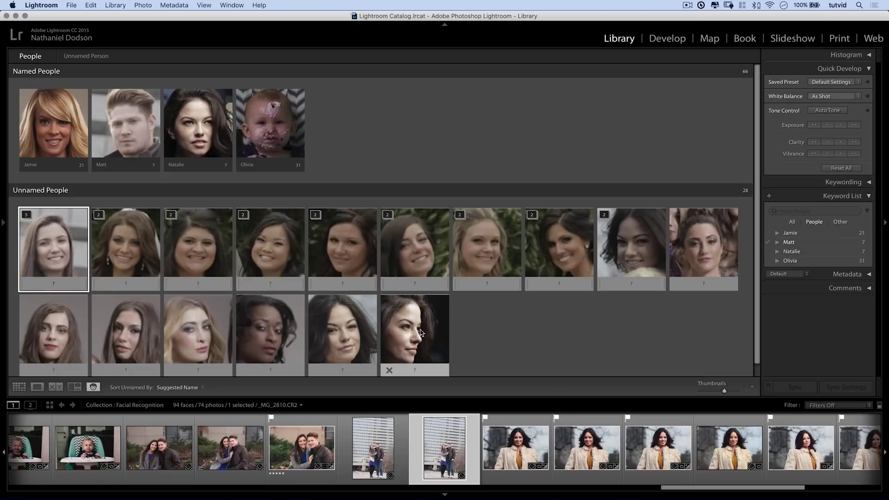
# Drag three more unnamed faces onto the dark-haired woman, bringing her to 11 faces.
pyautogui.click(420, 335)
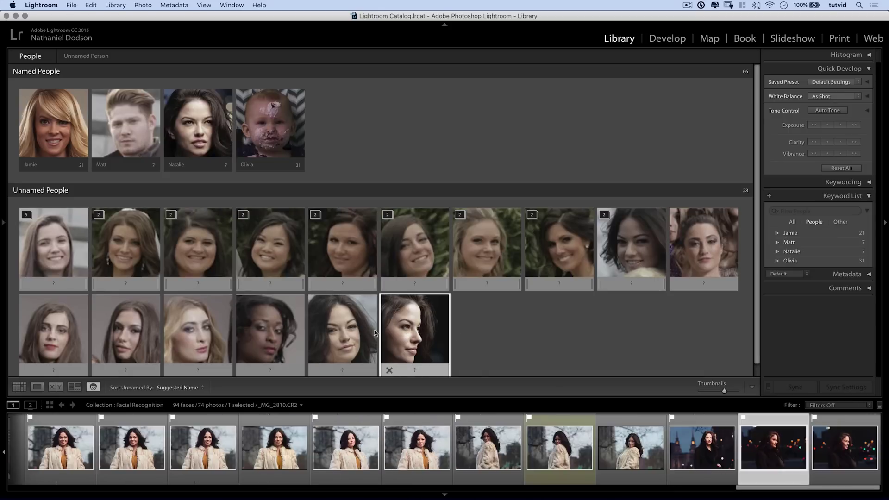
pyautogui.keyDown('super'); pyautogui.click(343, 332); pyautogui.keyUp('super')
pyautogui.keyDown('super'); pyautogui.click(641, 244); pyautogui.keyUp('super')
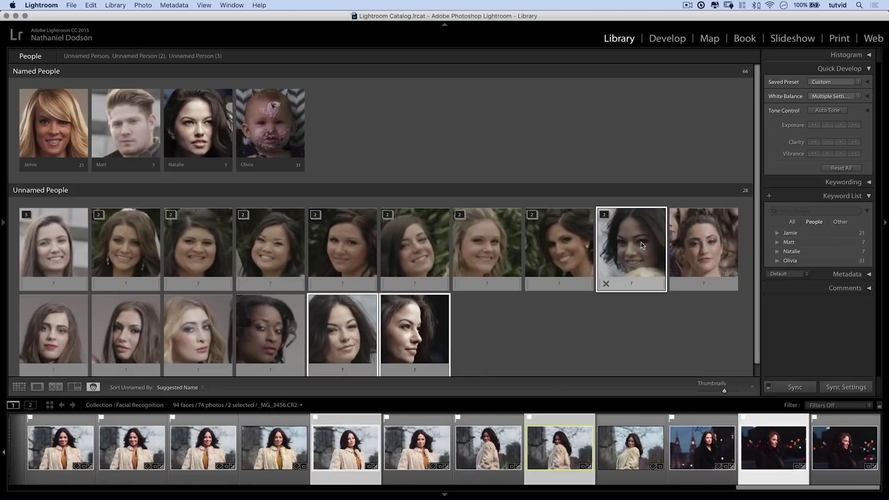
pyautogui.moveTo(356, 338); pyautogui.dragTo(184, 125)
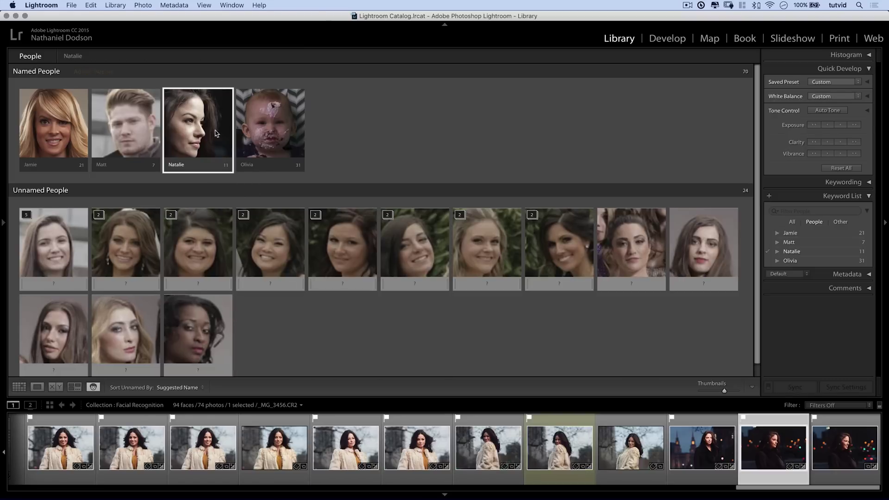
pyautogui.click(791, 252)
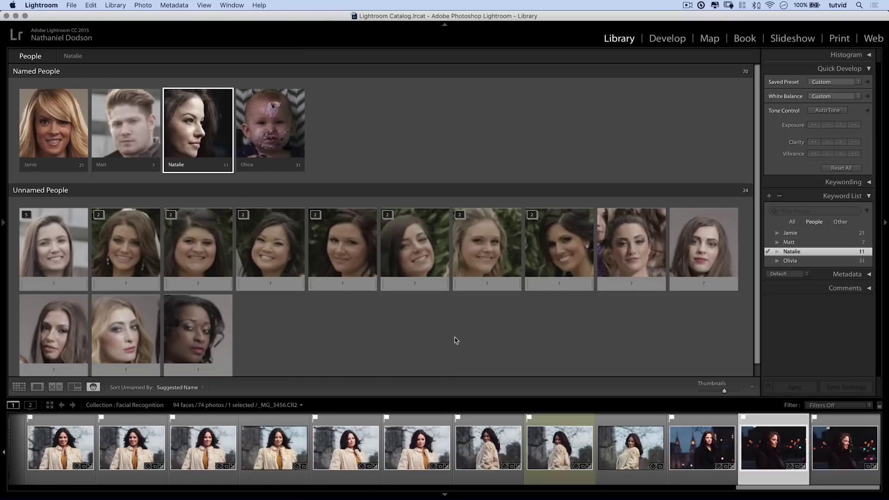
# Name the next two unnamed women (5 and 2 faces), then return to the 74-photo Grid.
pyautogui.click(65, 266)
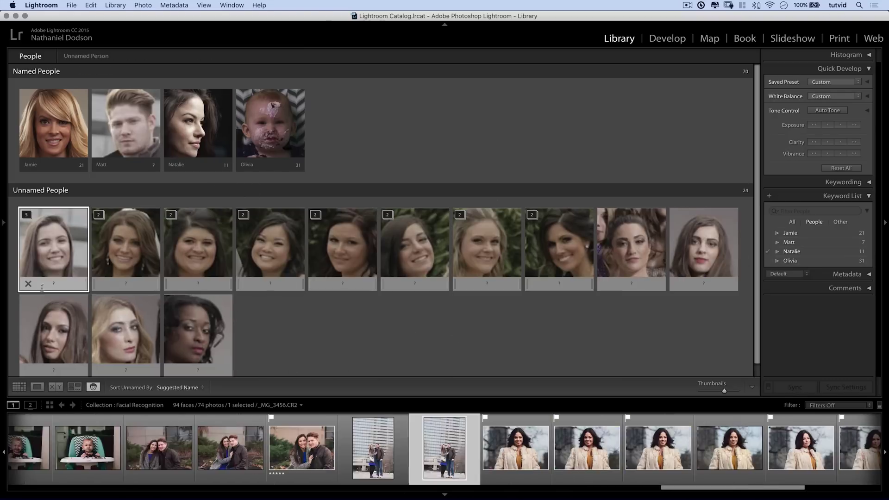
pyautogui.click(54, 283)
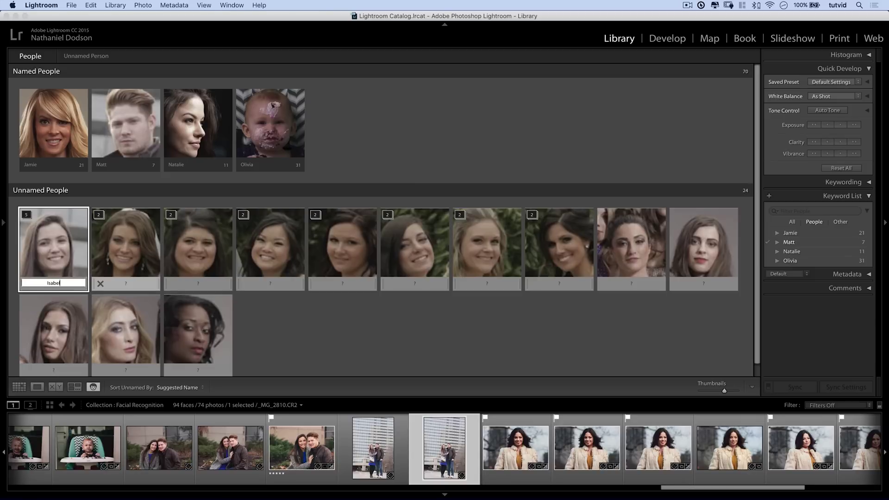
pyautogui.write('Isabel')
pyautogui.press('Return')
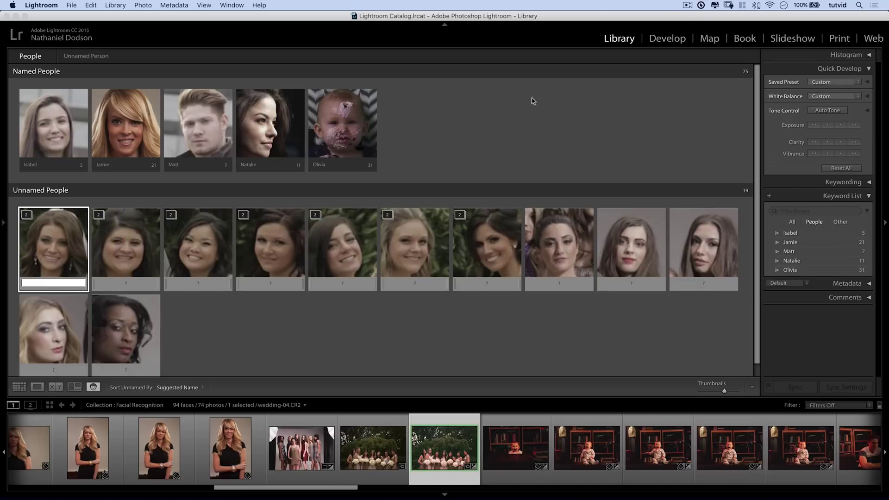
pyautogui.write('g')
pyautogui.write('manda')
pyautogui.press('Return')
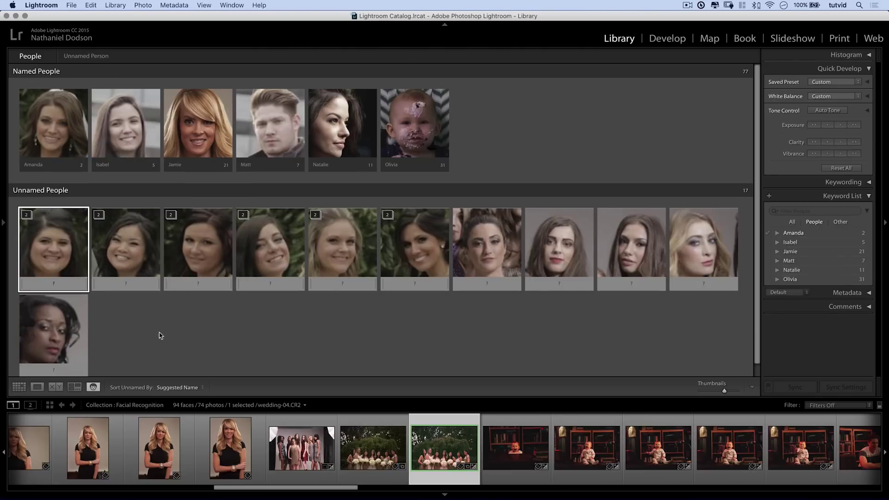
pyautogui.click(15, 384)
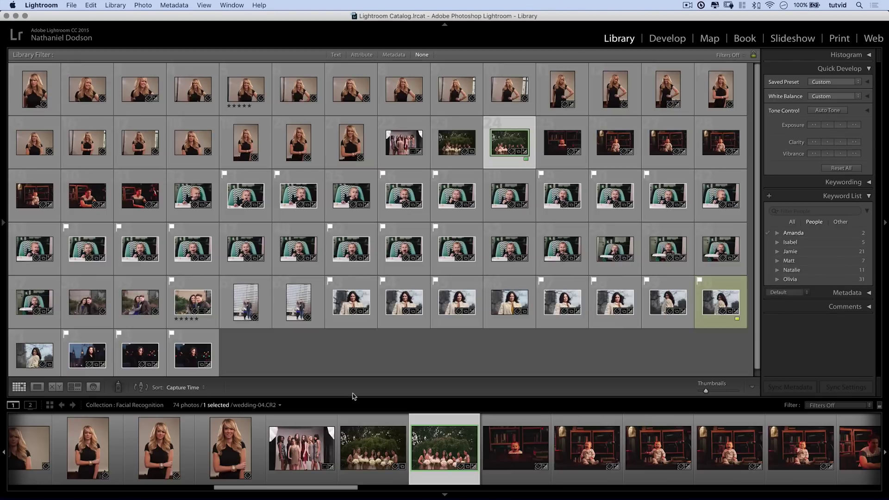
# Select the bridesmaids photo wedding-04.CR2 and show it alone in Loupe view.
pyautogui.click(354, 365)
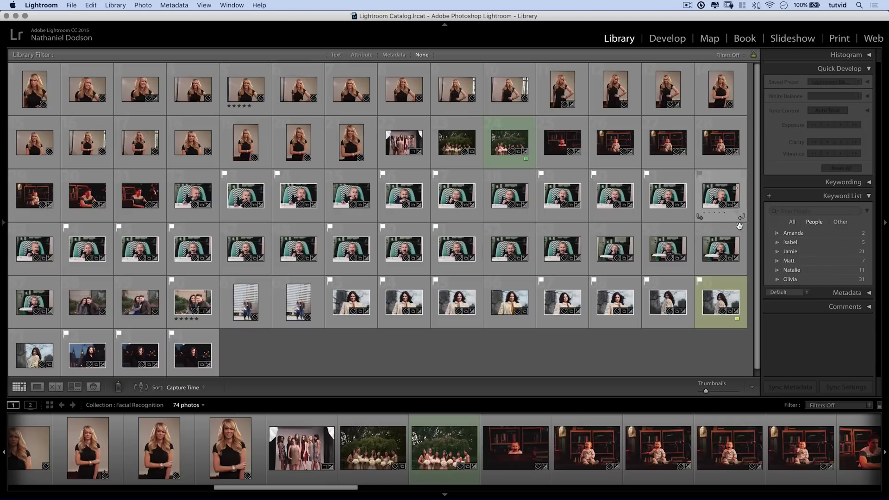
pyautogui.click(792, 280)
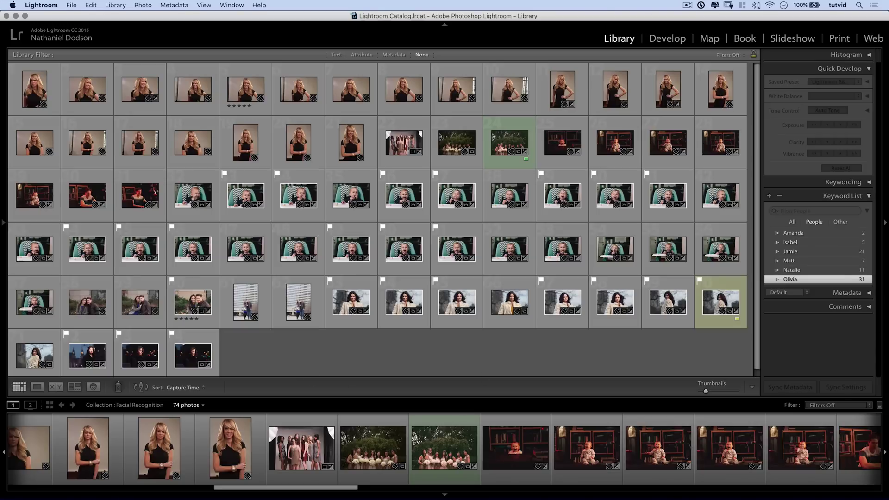
pyautogui.click(568, 360)
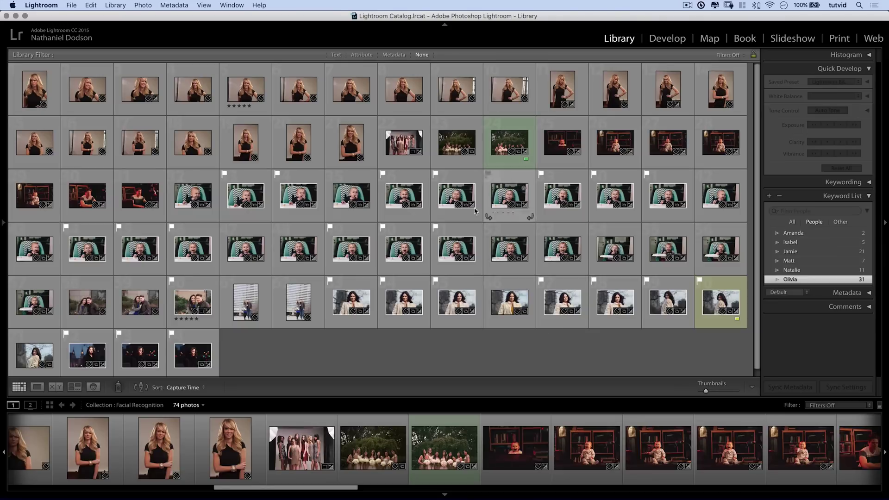
pyautogui.click(512, 142)
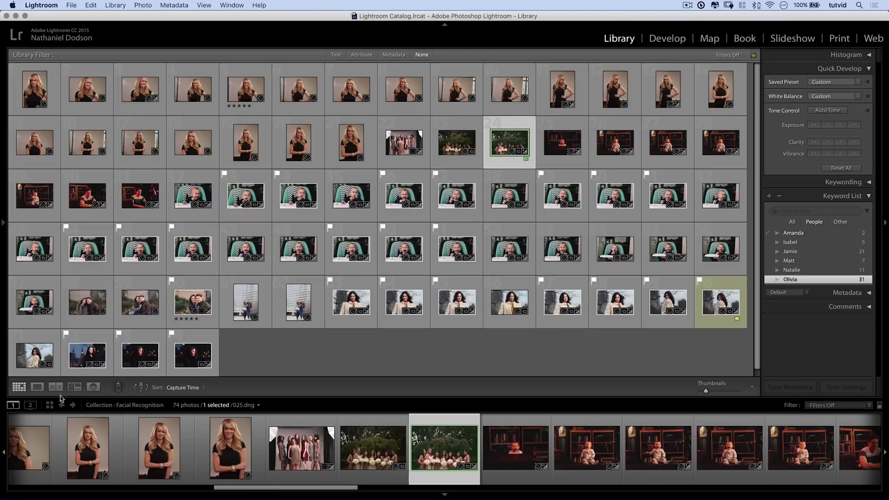
pyautogui.click(37, 387)
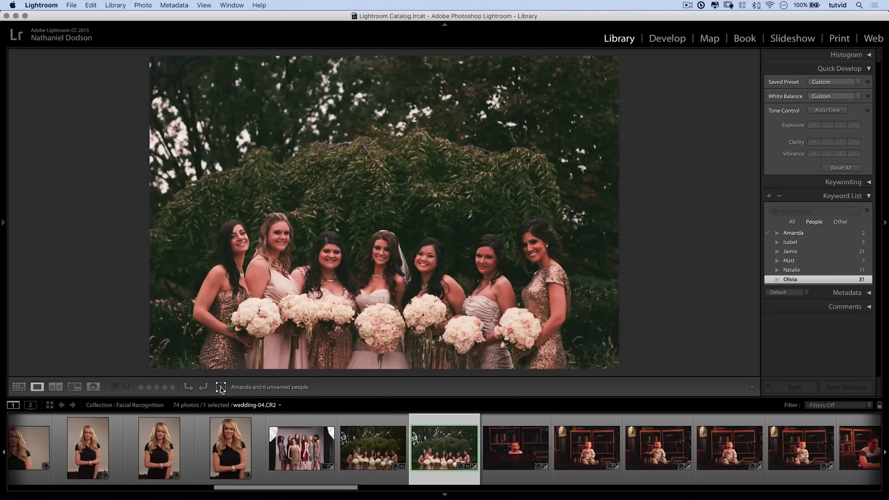
# Show face regions and enter names for the fifth and rightmost bridesmaids.
pyautogui.click(221, 387)
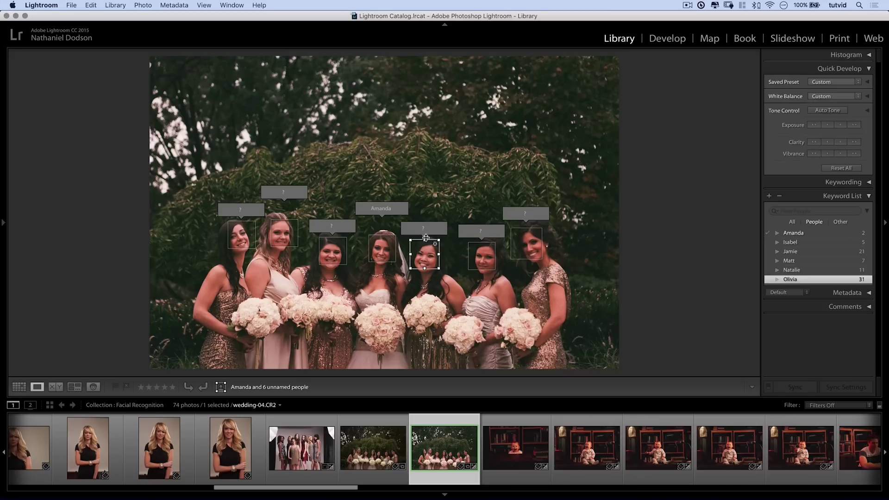
pyautogui.click(424, 228)
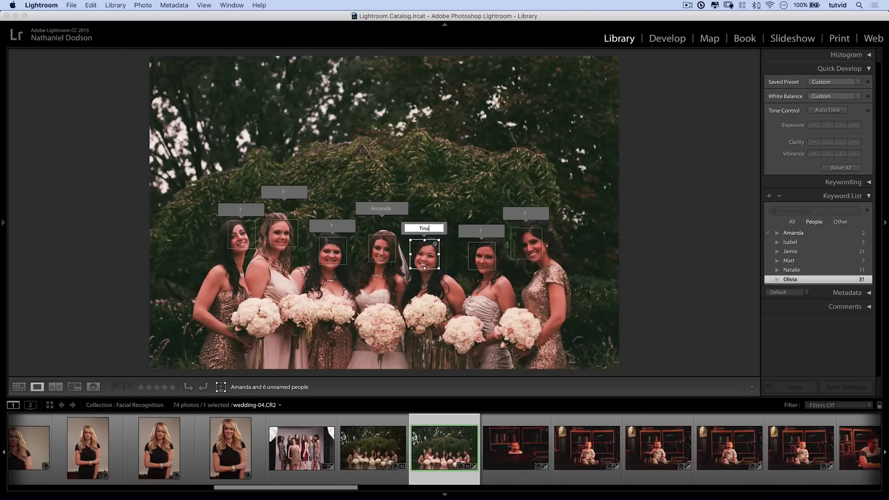
pyautogui.write('Tina')
pyautogui.press('Return')
pyautogui.click(528, 214)
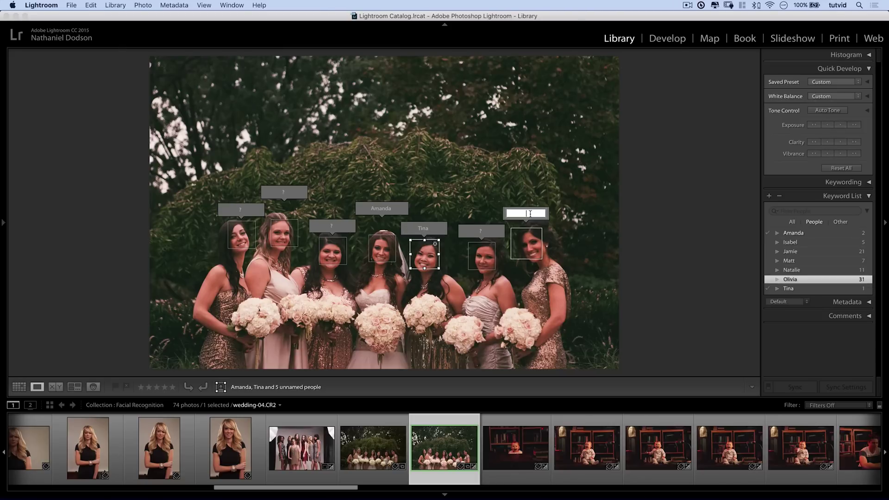
pyautogui.press('Return')
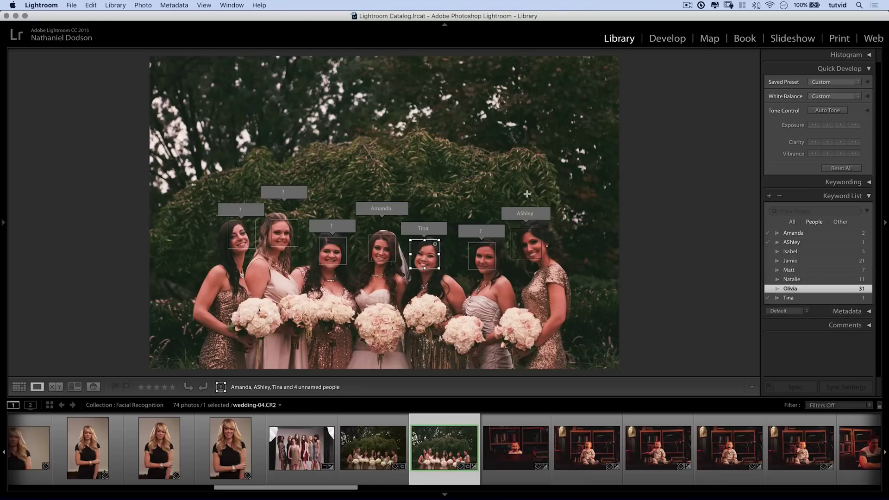
pyautogui.write('Ashley')
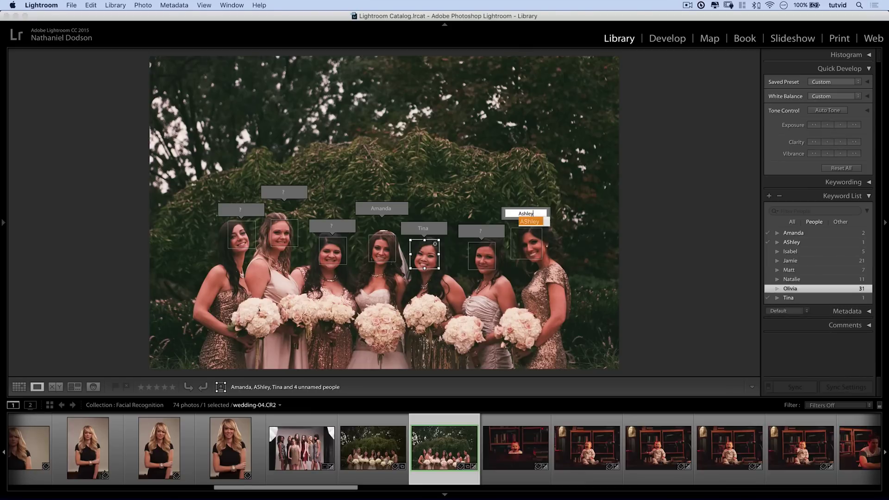
pyautogui.press('Return')
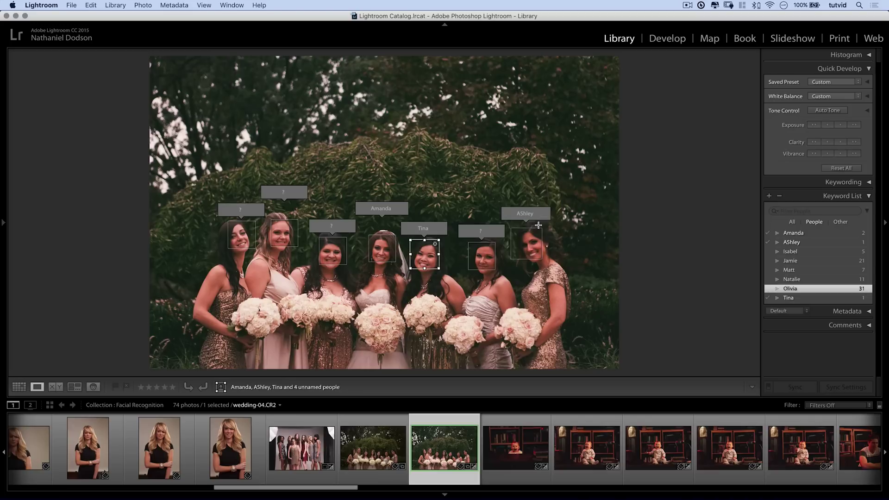
# Fix the wrong capital letter in the rightmost bridesmaid's name keyword.
pyautogui.doubleClick(795, 242)
pyautogui.click(410, 121)
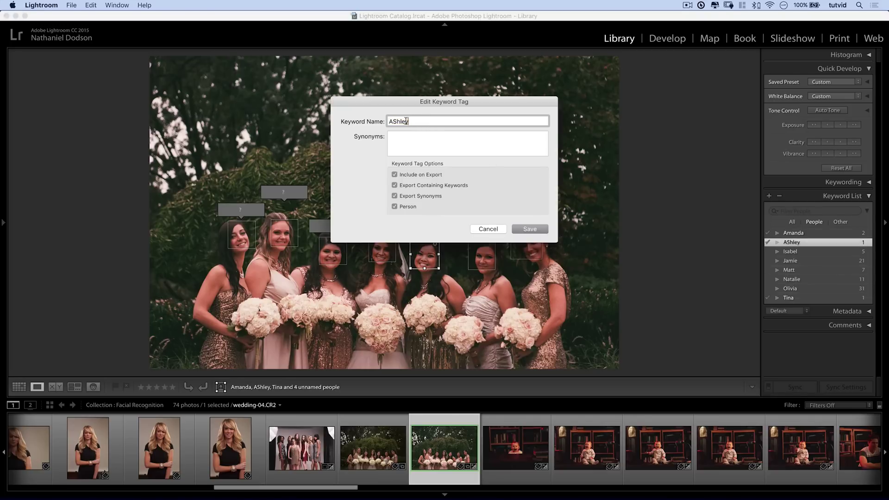
pyautogui.click(395, 121)
pyautogui.press('BackSpace')
pyautogui.write('s')
pyautogui.click(532, 229)
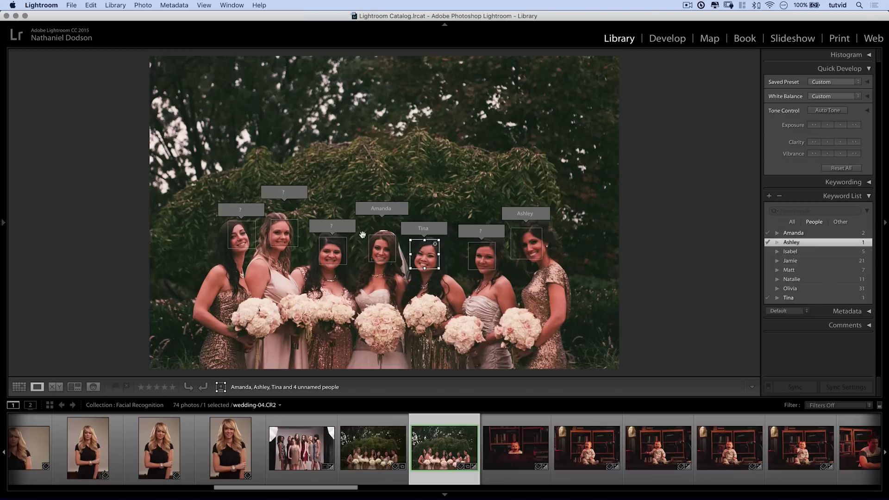
# Draw a face box in the bushes, name it 'Creepy Bush Guy', then delete that region.
pyautogui.moveTo(583, 172); pyautogui.dragTo(613, 204)
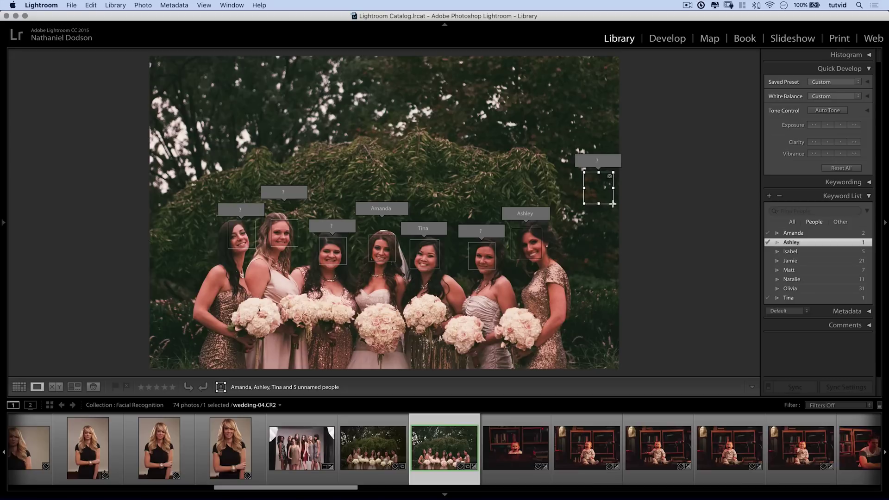
pyautogui.click(601, 163)
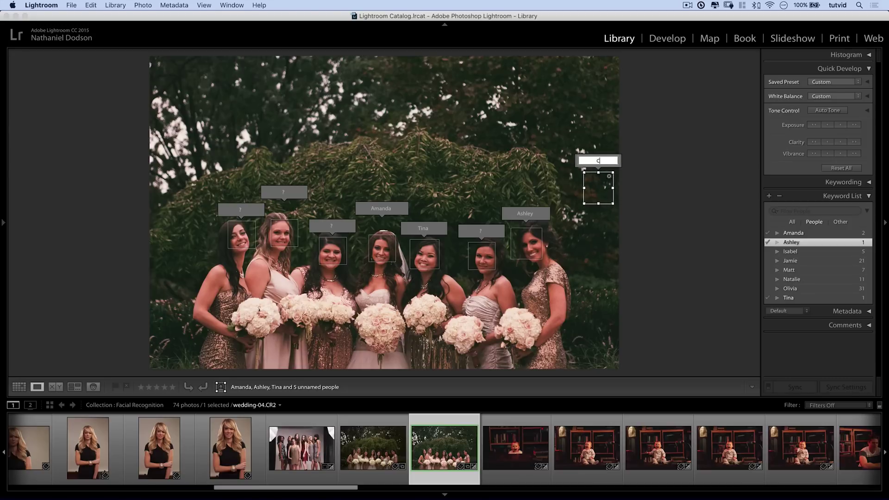
pyautogui.write('Creepy Bush Guy')
pyautogui.press('Return')
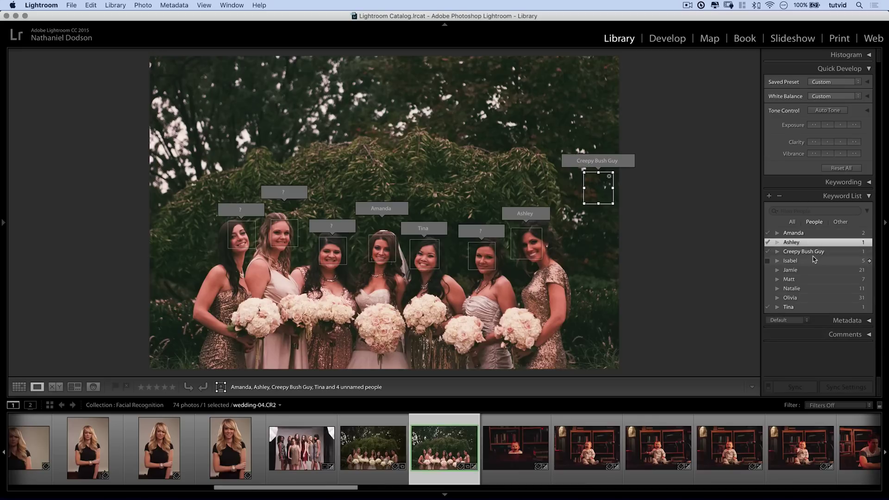
pyautogui.click(609, 177)
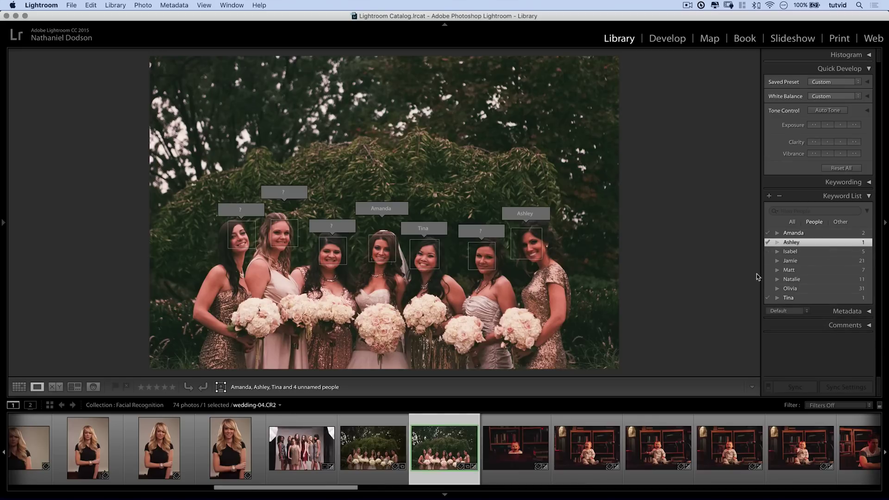
# In IMG_1463, mark the rightmost model's face as a new region and name it Jasmine.
pyautogui.click(301, 448)
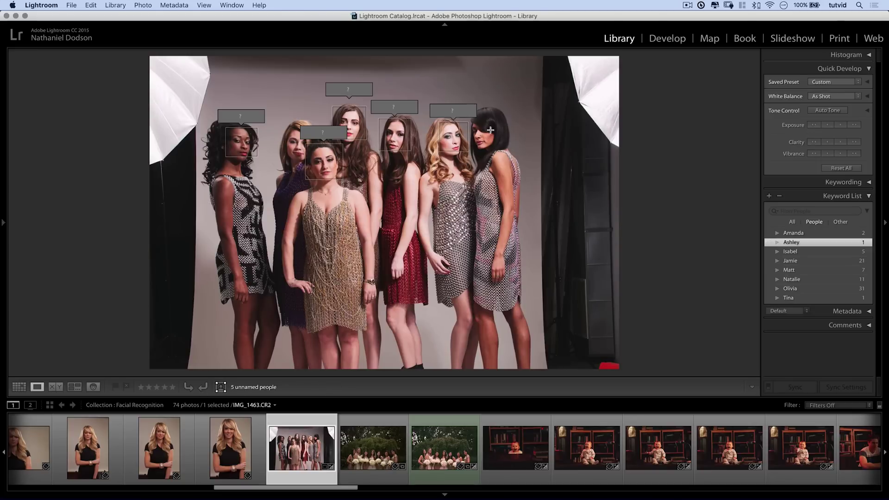
pyautogui.moveTo(472, 121); pyautogui.dragTo(503, 152)
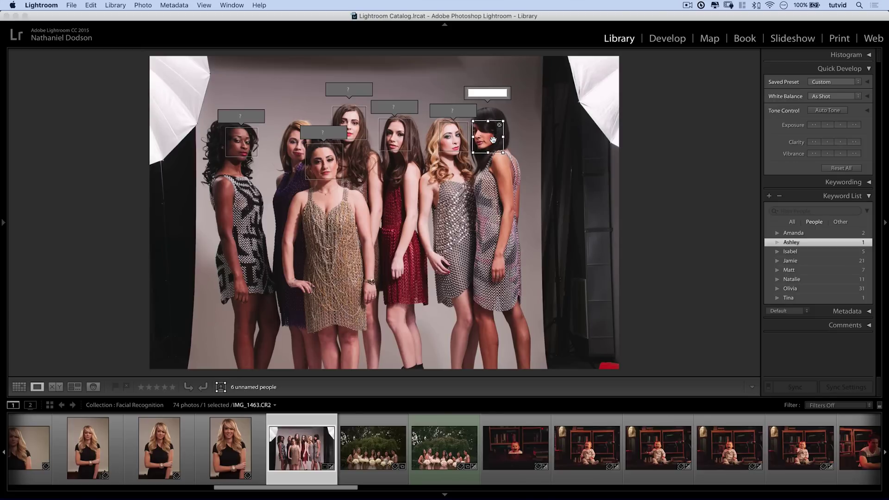
pyautogui.write('Model Left Side')
pyautogui.press('BackSpace')
pyautogui.press('BackSpace')
pyautogui.press('BackSpace')
pyautogui.press('BackSpace')
pyautogui.press('BackSpace')
pyautogui.press('BackSpace')
pyautogui.press('BackSpace')
pyautogui.press('BackSpace')
pyautogui.press('BackSpace')
pyautogui.press('BackSpace')
pyautogui.press('BackSpace')
pyautogui.press('BackSpace')
pyautogui.press('BackSpace')
pyautogui.press('BackSpace')
pyautogui.press('BackSpace')
pyautogui.write('Jasmine')
pyautogui.press('Return')
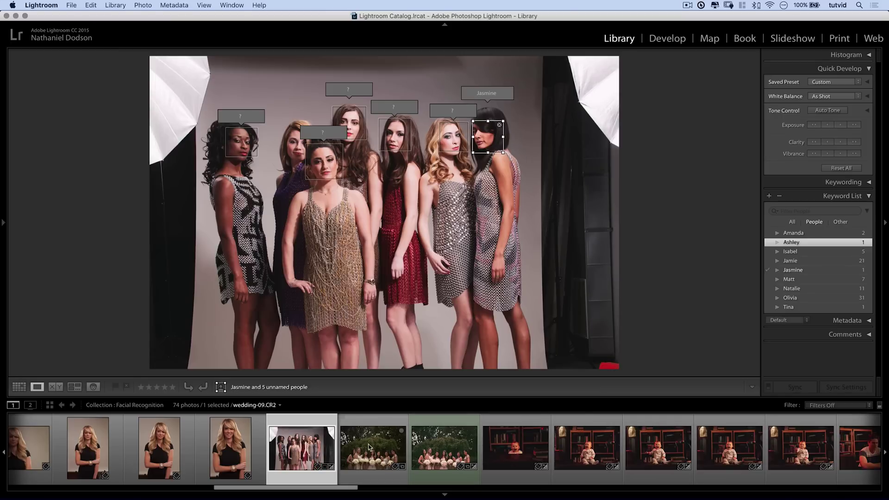
pyautogui.hscroll(-2, 369, 447)
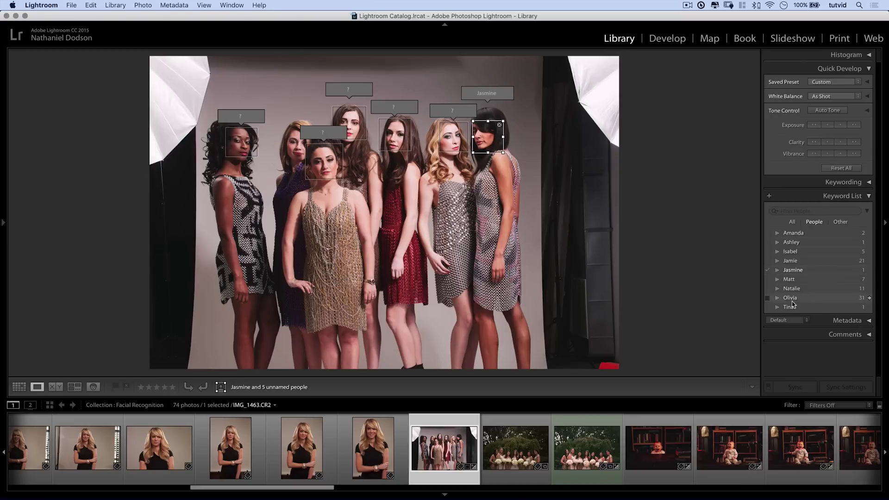
# Filter the library to the Olivia keyword, step through her photos, then view them as a grid.
pyautogui.click(869, 299)
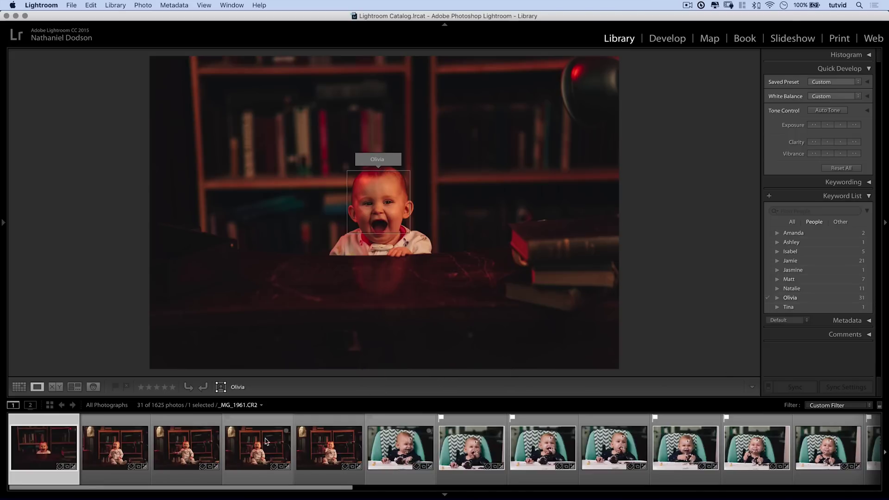
pyautogui.press('Right')
pyautogui.press('Right')
pyautogui.press('Right')
pyautogui.press('Right')
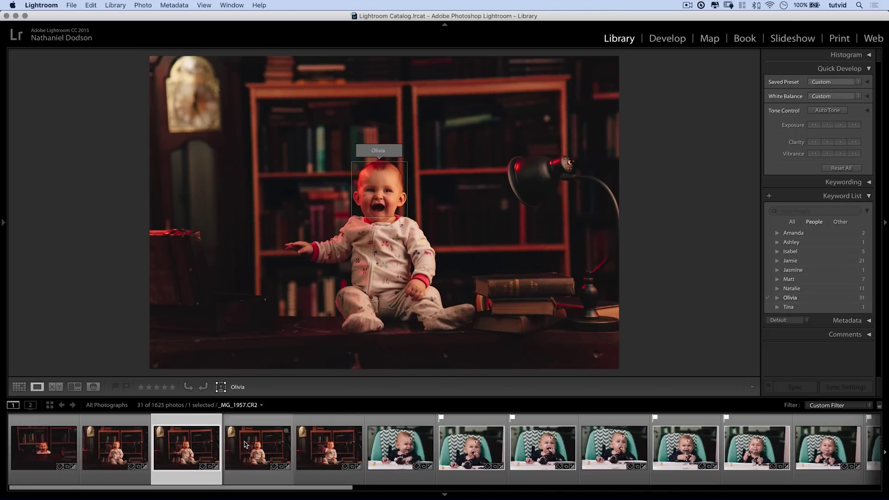
pyautogui.press('Right')
pyautogui.press('Right')
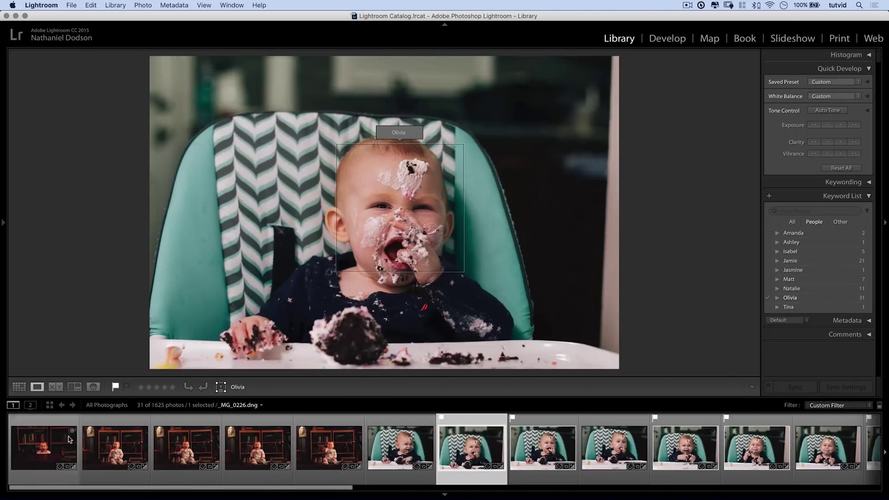
pyautogui.click(19, 386)
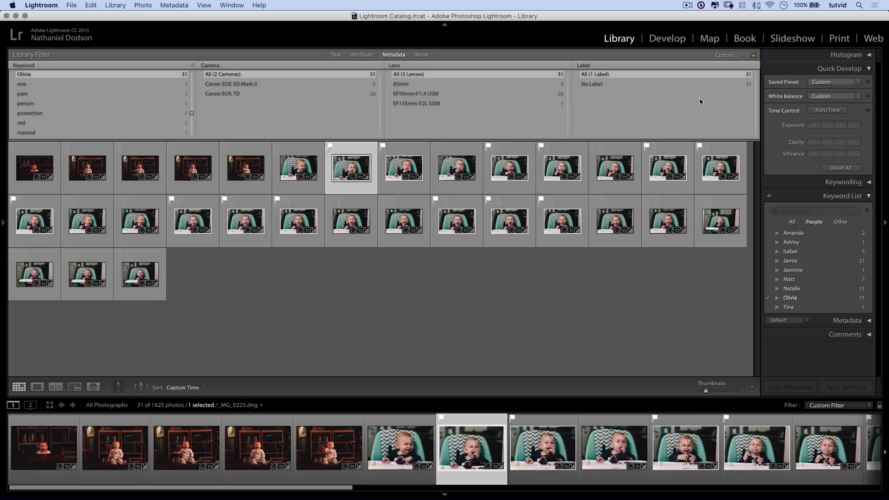
# Check the filter presets and Lens metadata column, and glance at Olivia's faces overview.
pyautogui.click(722, 56)
pyautogui.click(722, 54)
pyautogui.click(401, 66)
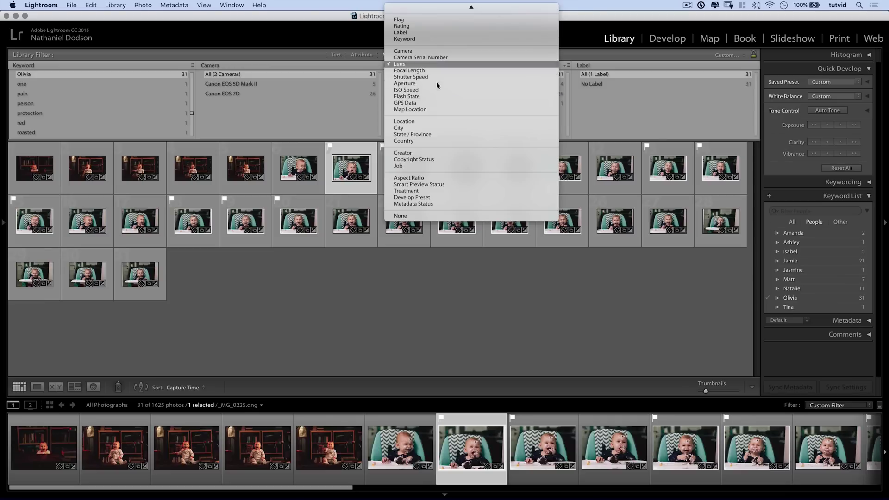
pyautogui.click(411, 64)
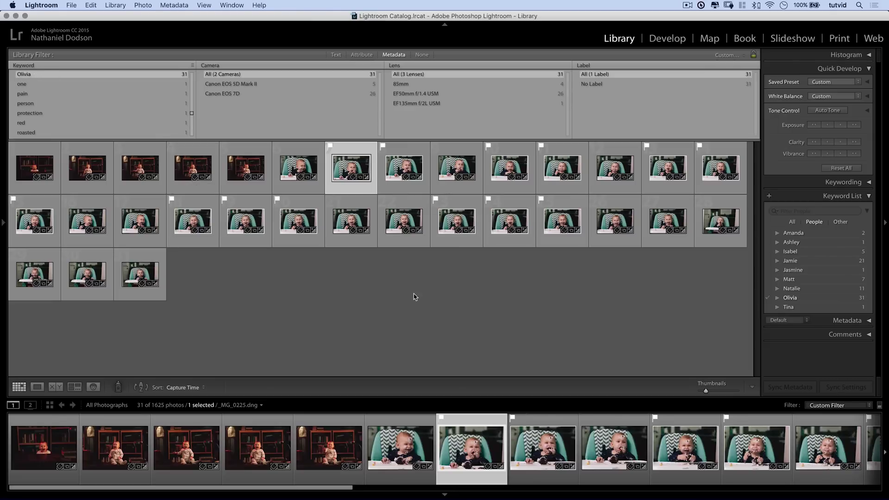
pyautogui.click(93, 387)
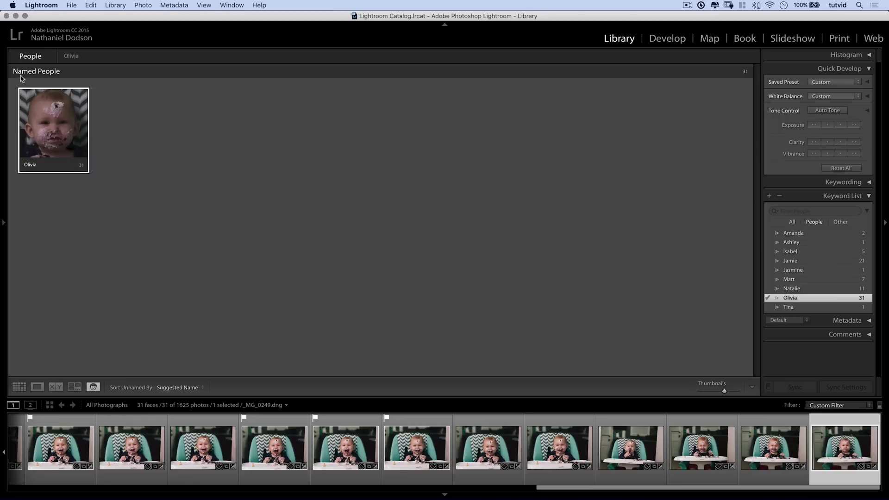
pyautogui.click(19, 387)
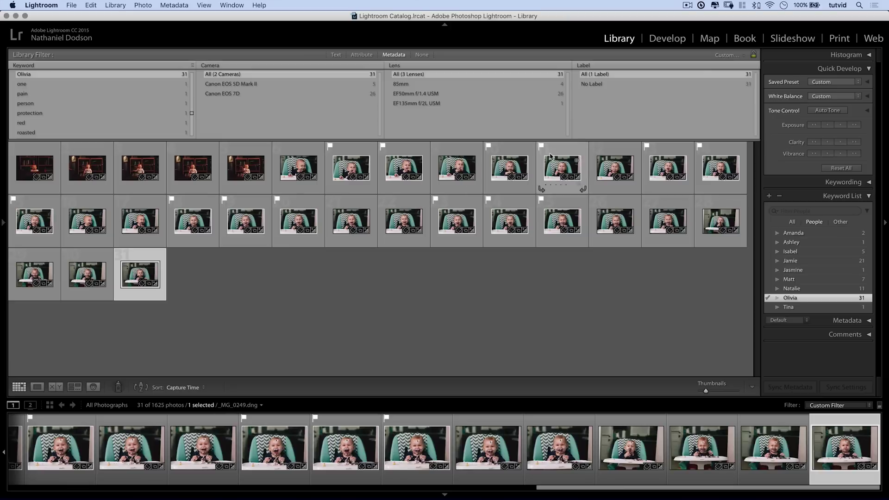
# Choose Filters Off so the grid shows all 1625 catalog photos again.
pyautogui.click(745, 55)
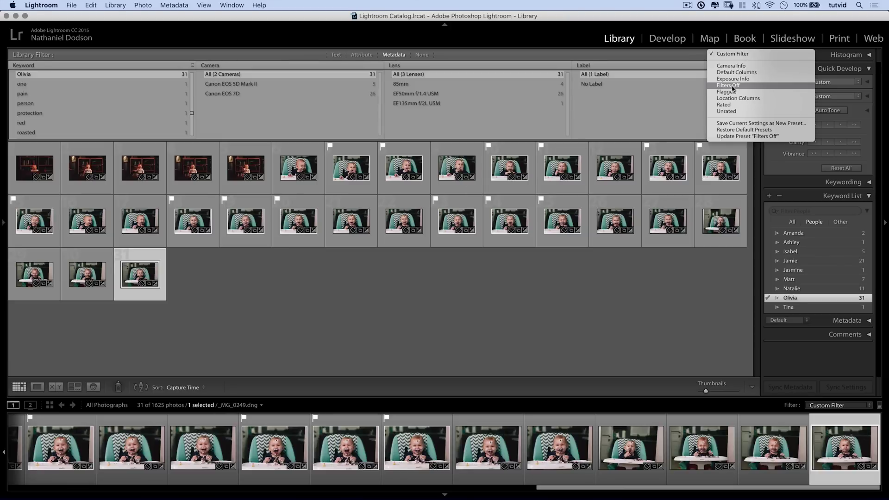
pyautogui.press('Escape')
pyautogui.click(745, 56)
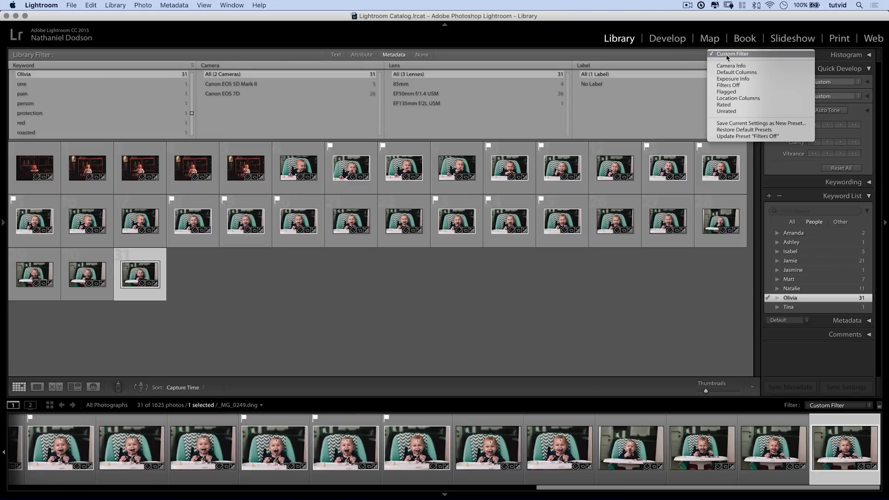
pyautogui.click(727, 85)
# Show the Facial Recognition collection in People view.
pyautogui.moveTo(3, 227)
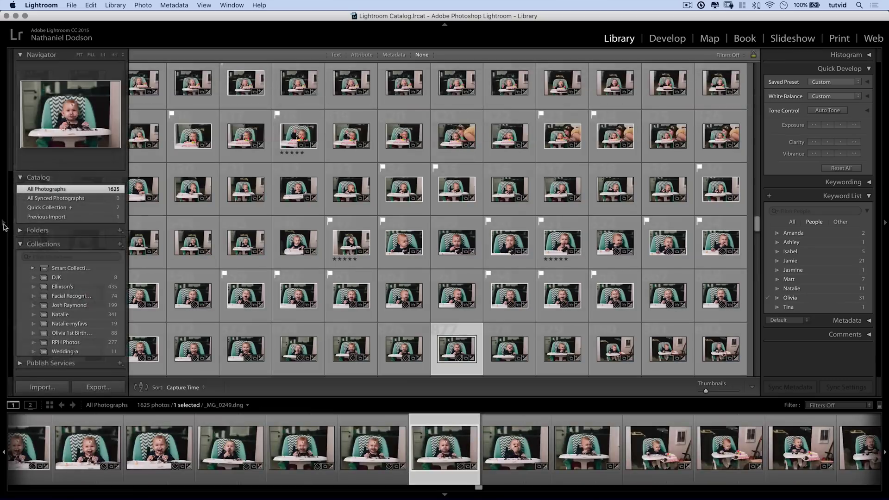
pyautogui.click(75, 297)
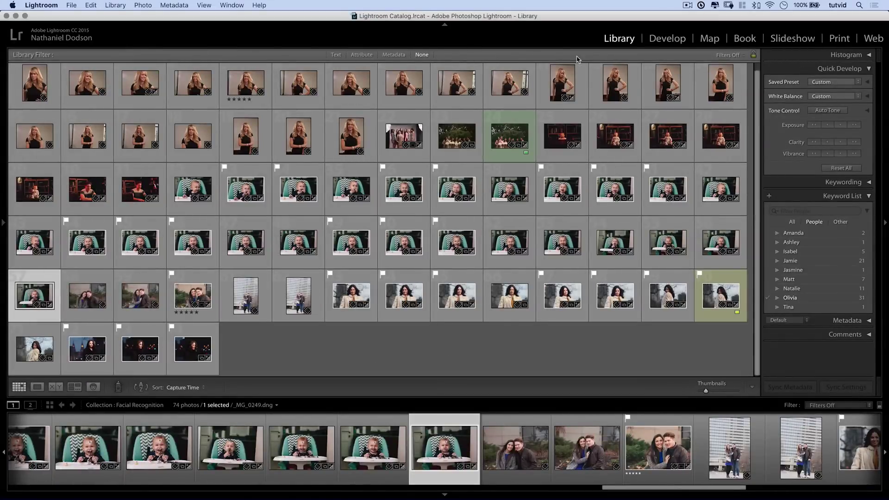
pyautogui.click(93, 387)
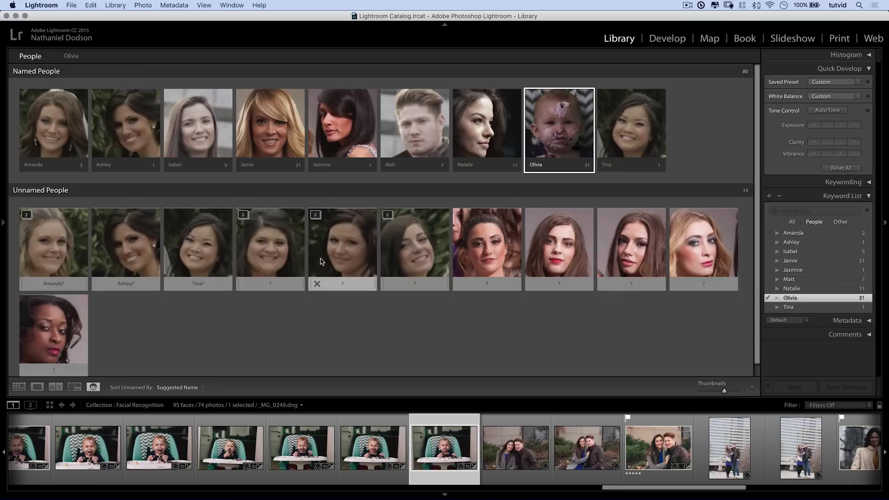
# In the wedding-09 bridesmaids photo, confirm the suggested Tina and Ashley names, then return to People view.
pyautogui.doubleClick(204, 243)
pyautogui.moveTo(426, 227)
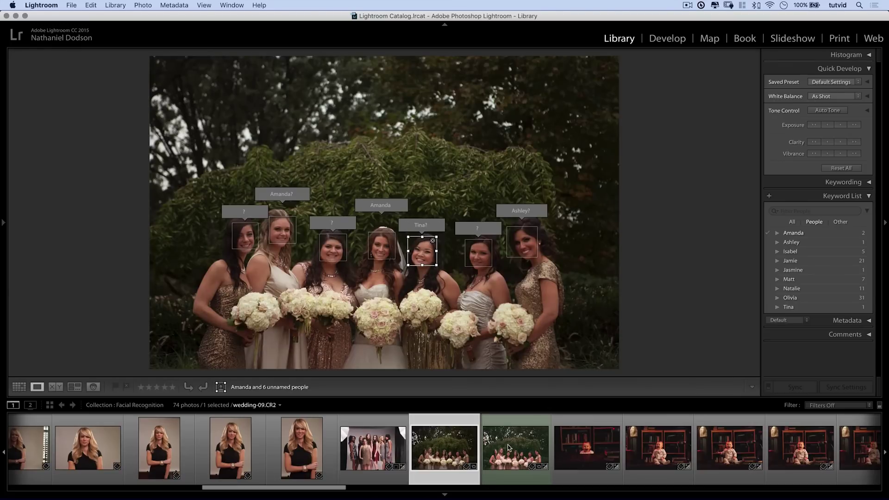
pyautogui.press('Right')
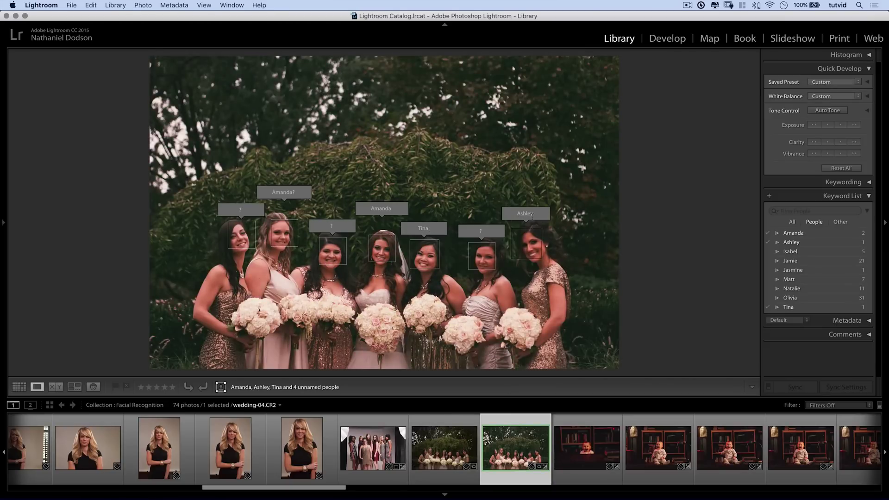
pyautogui.click(454, 443)
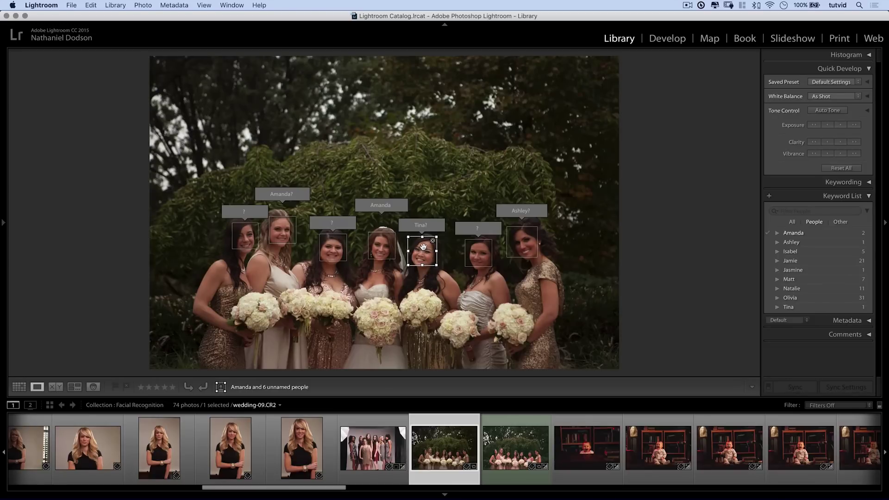
pyautogui.moveTo(429, 225)
pyautogui.click(439, 226)
pyautogui.click(541, 211)
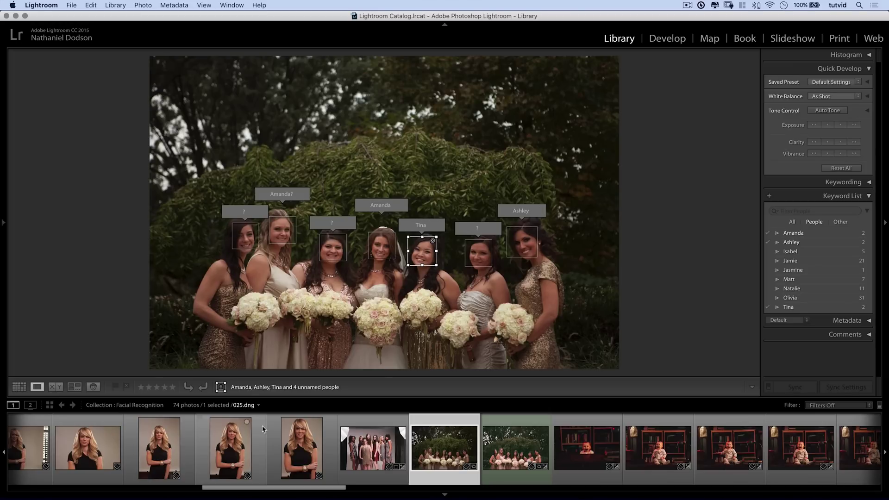
pyautogui.click(93, 387)
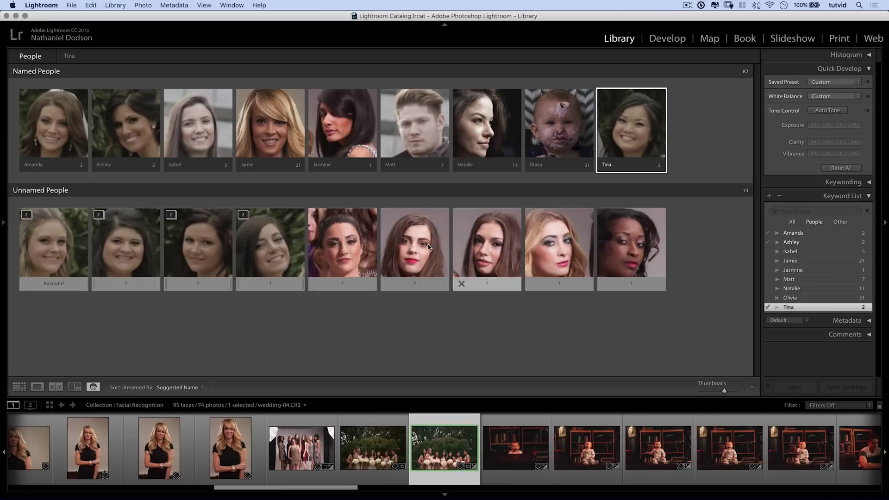
# Toggle Face Detection pause in the identity plate menu, then reject the Amanda suggestion on an unnamed face.
pyautogui.click(100, 40)
pyautogui.click(206, 83)
pyautogui.click(208, 355)
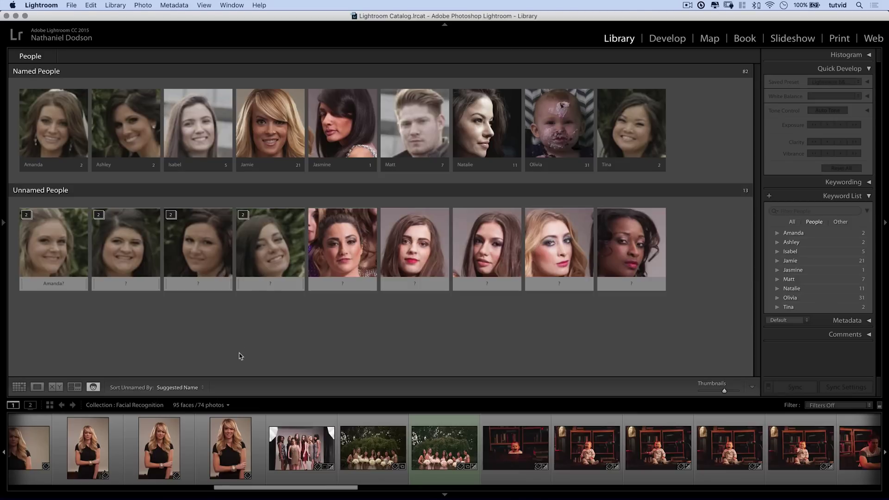
pyautogui.click(28, 284)
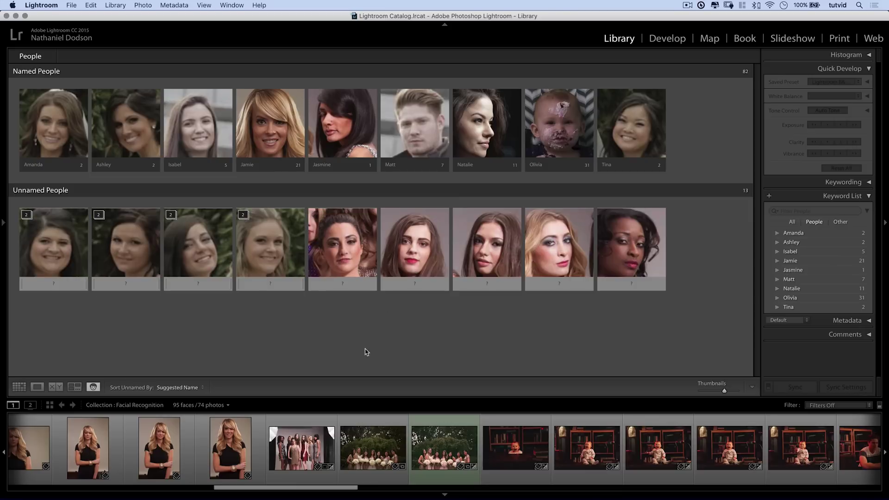